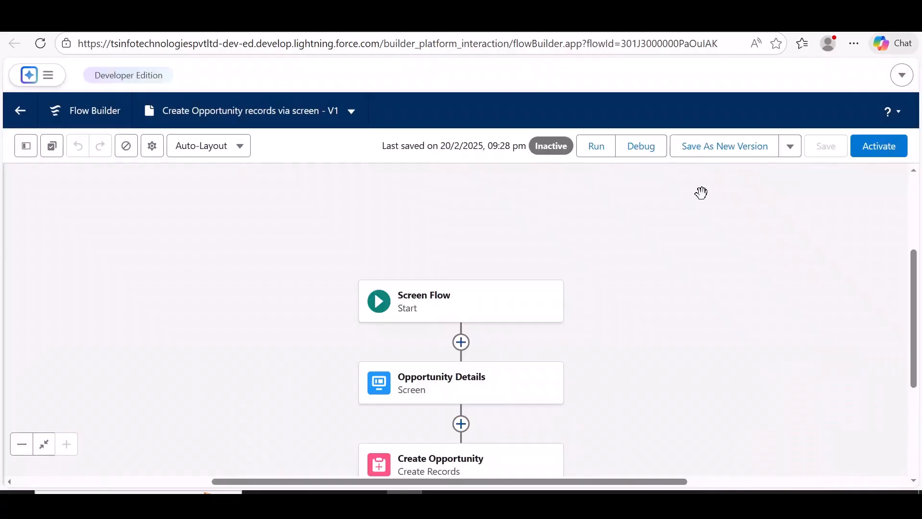
Step: Run the Create Opportunity records via screen flow in debug mode and check the available Opportunity stage options
{"action": "left_click", "coordinate": [654, 155]}
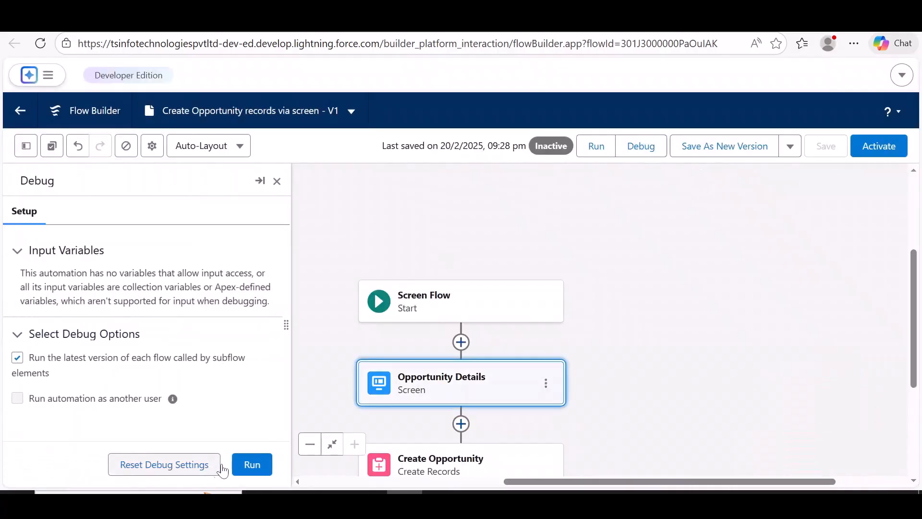
{"action": "left_click", "coordinate": [253, 466]}
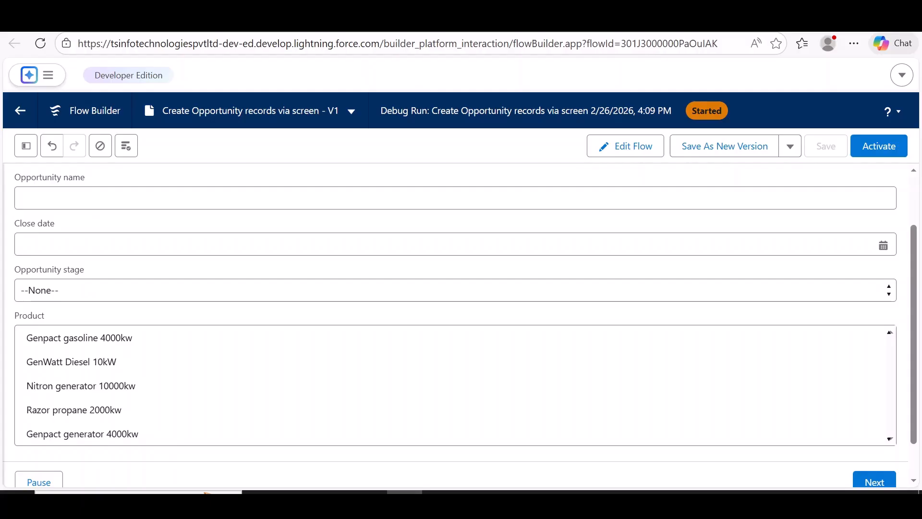
{"action": "scroll", "coordinate": [81, 218], "scroll_direction": "down", "scroll_amount": 2}
{"action": "left_click", "coordinate": [101, 253]}
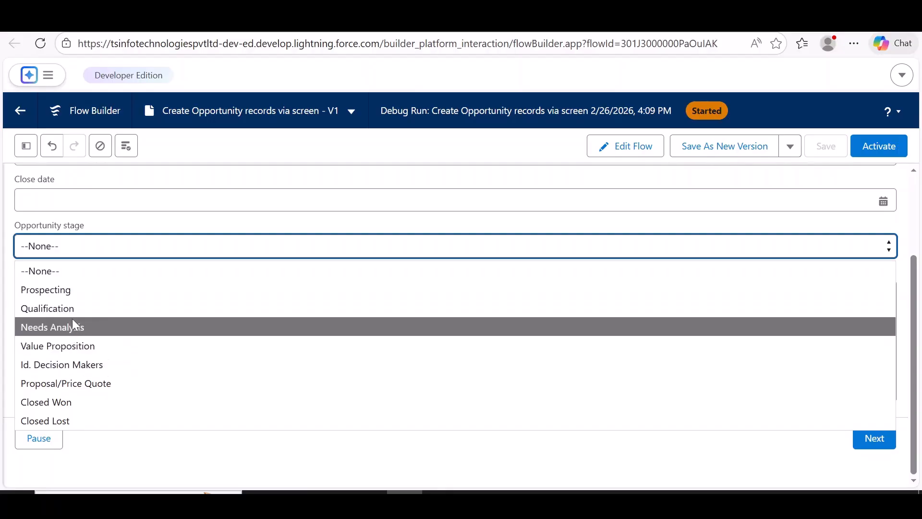
{"action": "left_click", "coordinate": [87, 246]}
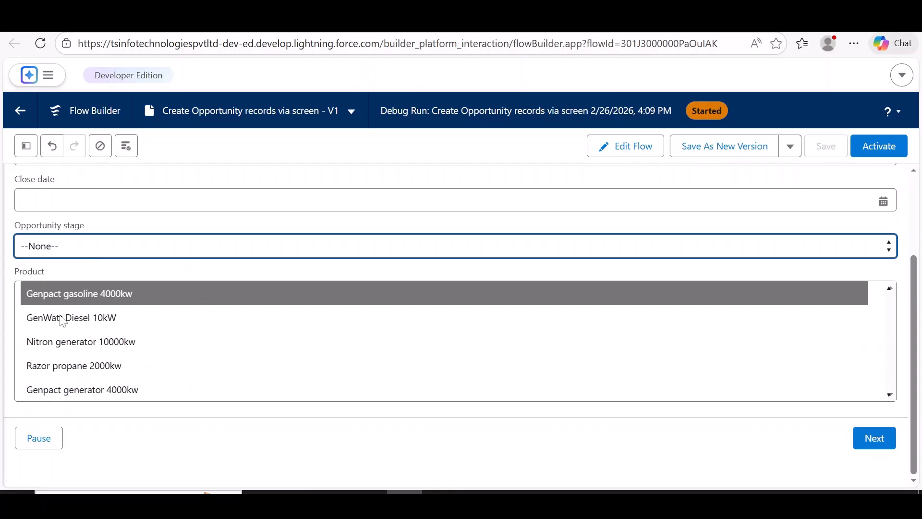
Step: Select GenWatt Diesel 10kW, Nitron generator 10000kw and Razor propane 2000kw together as products to try out multiple selection
{"action": "left_click", "coordinate": [72, 321]}
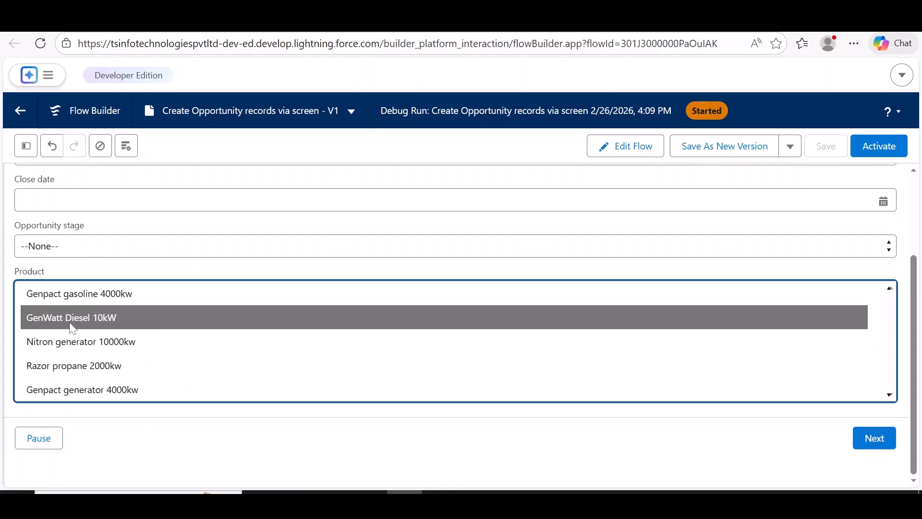
{"action": "left_click", "coordinate": [86, 345], "text": "ctrl"}
{"action": "left_click", "coordinate": [91, 368], "text": "ctrl"}
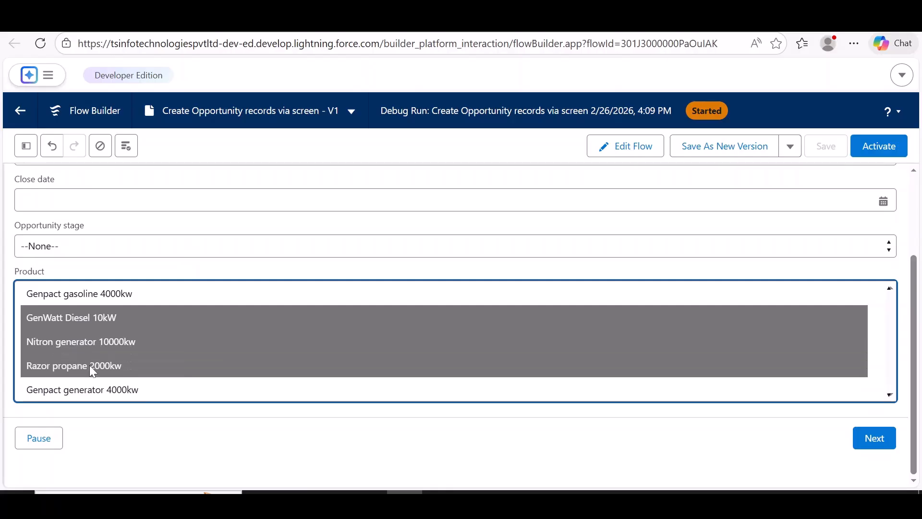
{"action": "left_click", "coordinate": [331, 434]}
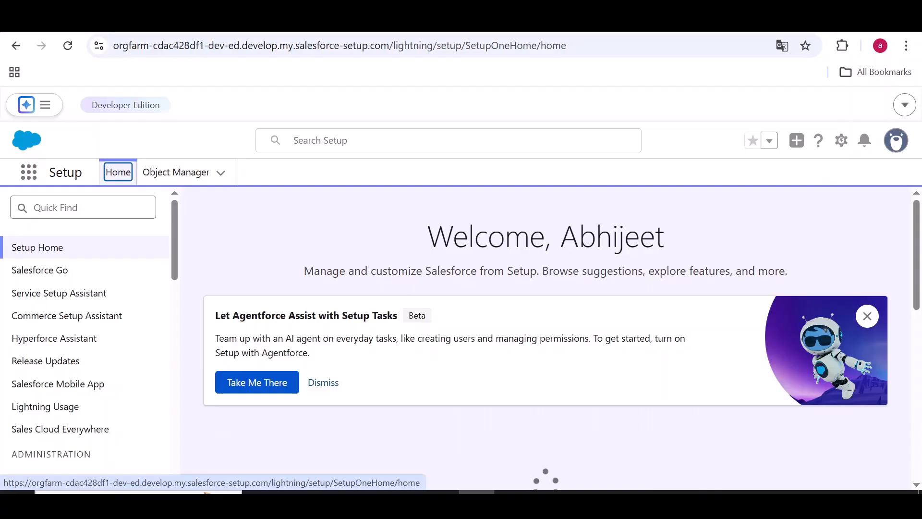
Step: Find the Flows page in Setup and create a new Screen Flow
{"action": "left_click", "coordinate": [83, 208]}
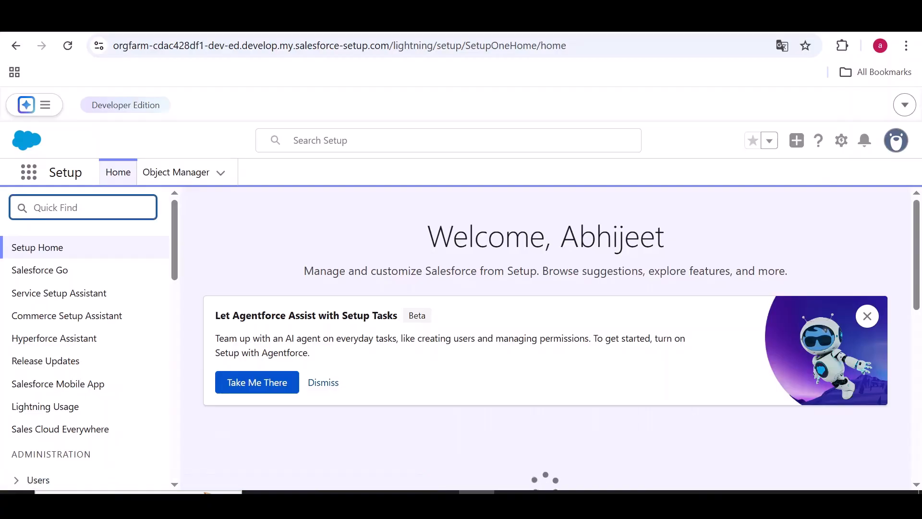
{"action": "type", "text": "flows"}
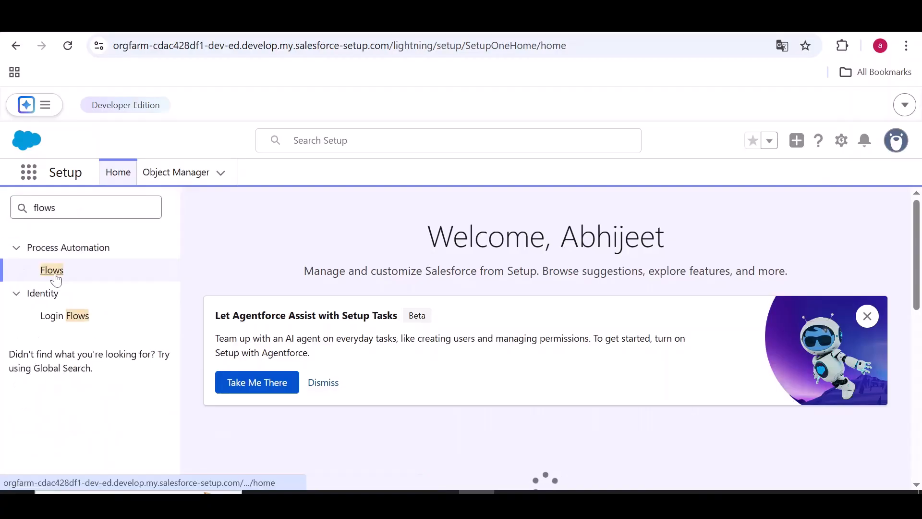
{"action": "left_click", "coordinate": [52, 272]}
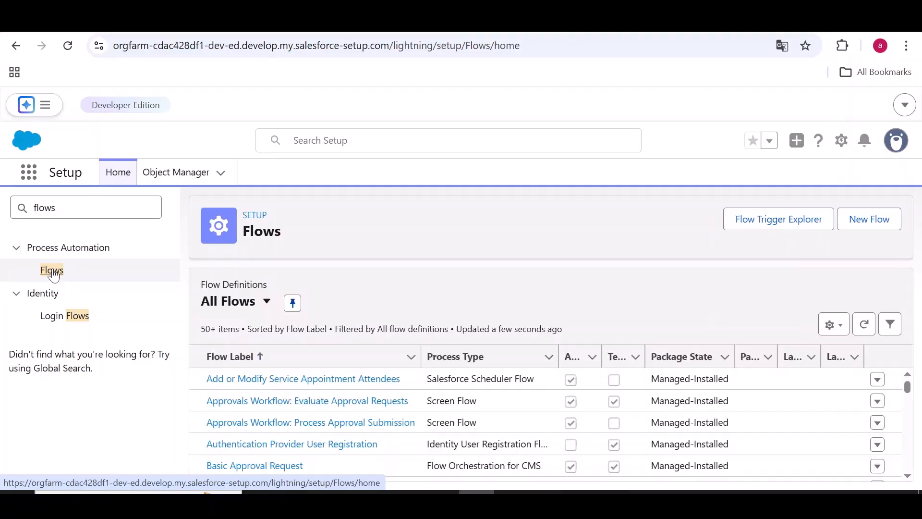
{"action": "left_click", "coordinate": [873, 228]}
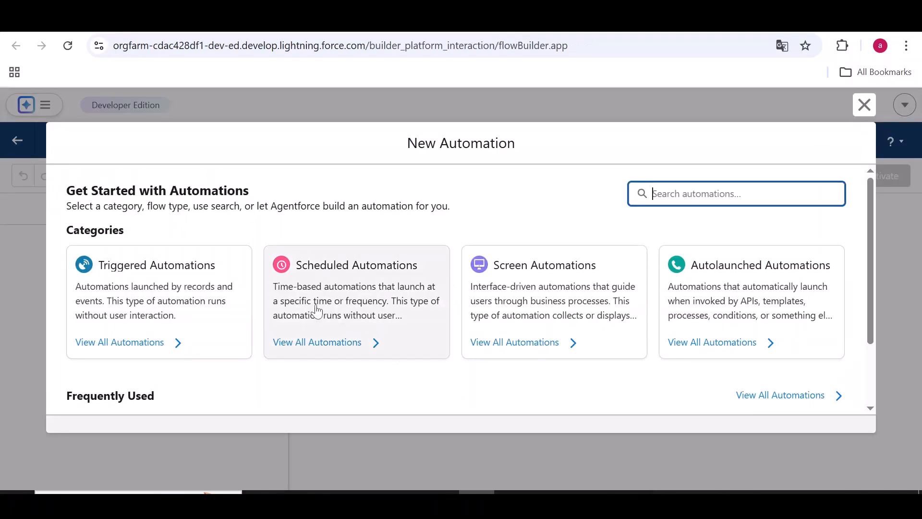
{"action": "scroll", "coordinate": [315, 309], "scroll_direction": "down", "scroll_amount": 2}
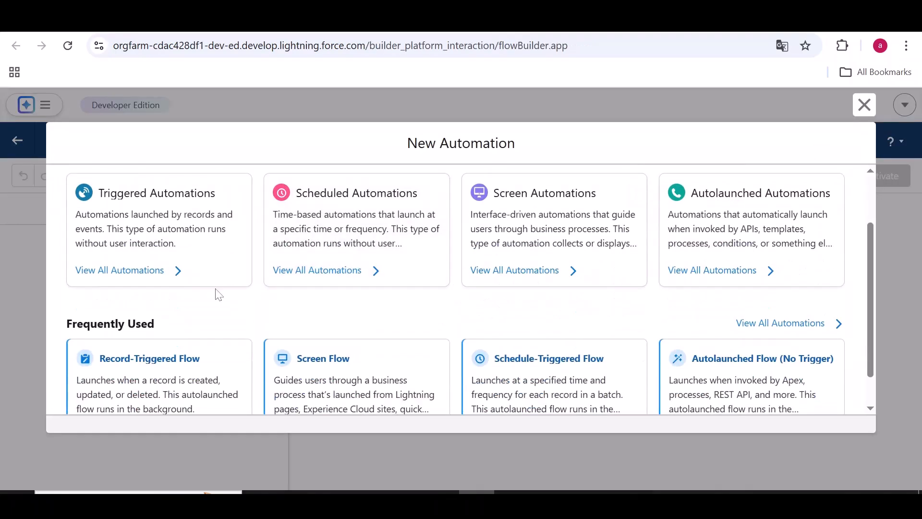
{"action": "scroll", "coordinate": [216, 292], "scroll_direction": "down", "scroll_amount": 1}
{"action": "left_click", "coordinate": [318, 364]}
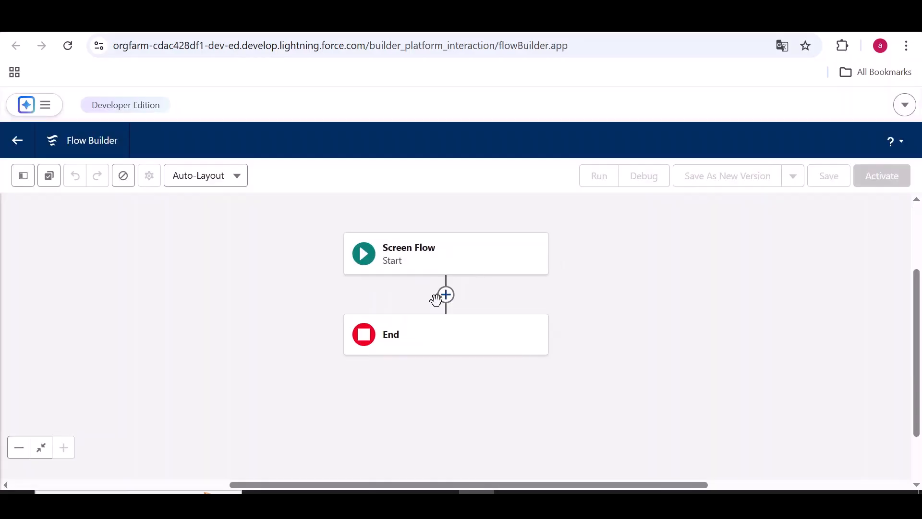
Step: Add a Screen element between the flow's Start and End
{"action": "left_click", "coordinate": [446, 296]}
{"action": "left_click_drag", "start_coordinate": [650, 383], "coordinate": [640, 343]}
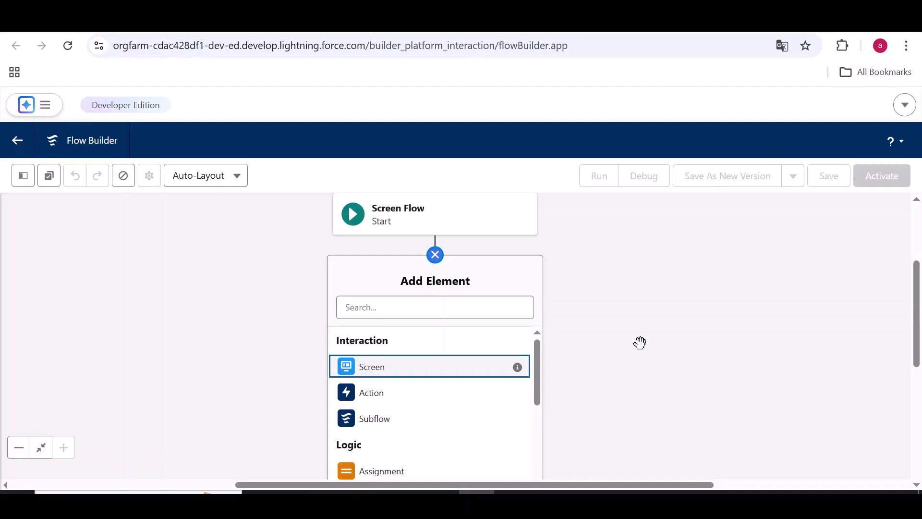
{"action": "left_click", "coordinate": [440, 373]}
{"action": "left_click", "coordinate": [399, 329]}
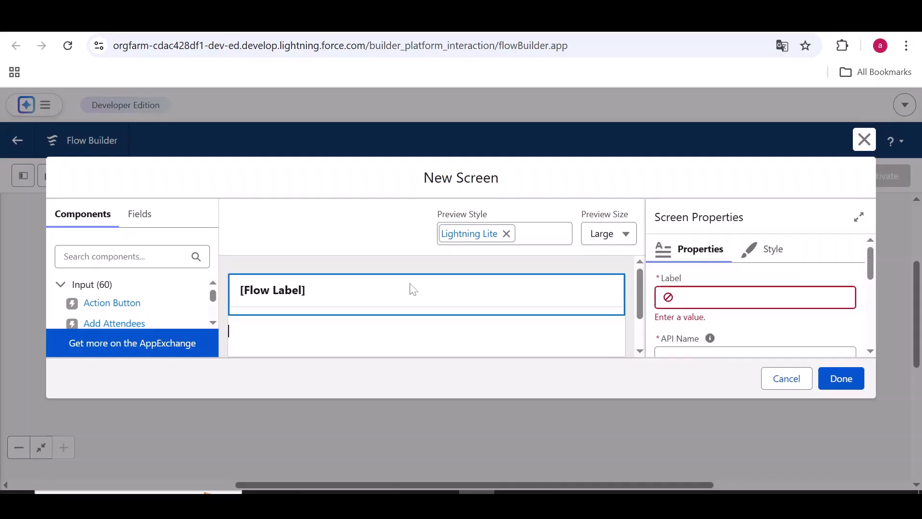
Step: Add a Text component to the new screen and label it Account Name
{"action": "left_click", "coordinate": [140, 257]}
{"action": "type", "text": "tect"}
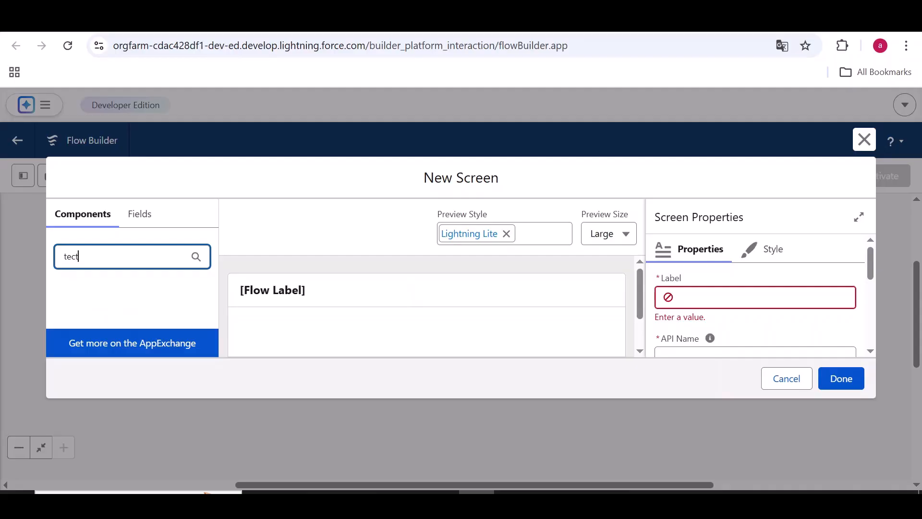
{"action": "key", "text": "BackSpace"}
{"action": "key", "text": "BackSpace"}
{"action": "type", "text": "x"}
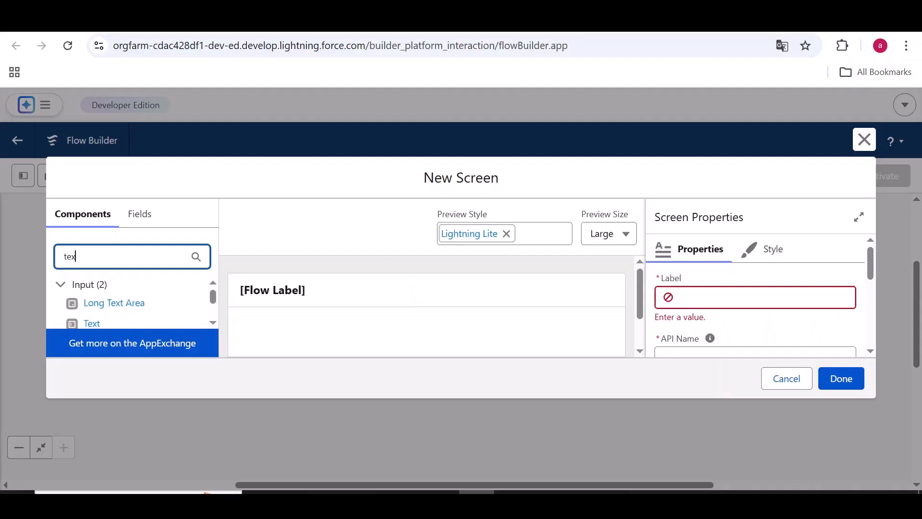
{"action": "left_click_drag", "start_coordinate": [92, 323], "coordinate": [318, 336]}
{"action": "scroll", "coordinate": [309, 329], "scroll_direction": "down", "scroll_amount": 2}
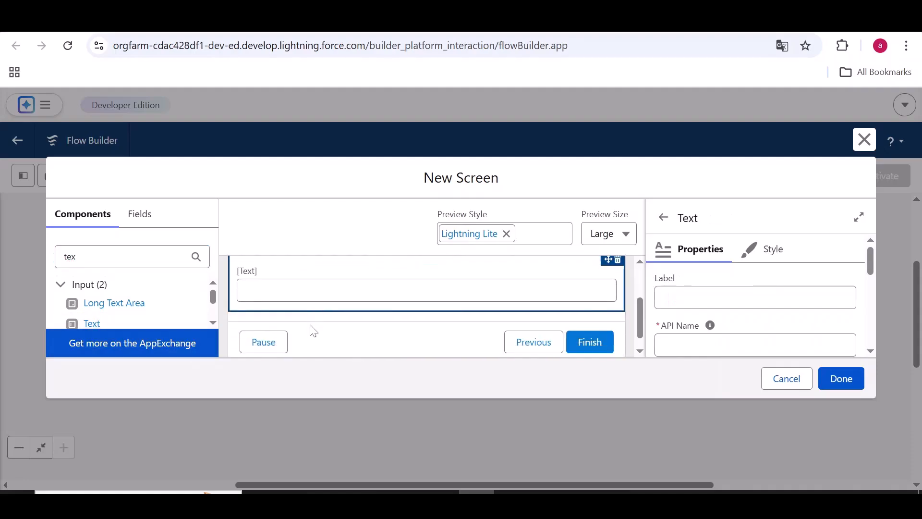
{"action": "scroll", "coordinate": [513, 317], "scroll_direction": "up", "scroll_amount": 2}
{"action": "left_click", "coordinate": [710, 298]}
{"action": "type", "text": "Account Name"}
{"action": "key", "text": "Tab"}
Step: Turn off Show Header in the screen's header configuration
{"action": "left_click", "coordinate": [348, 294]}
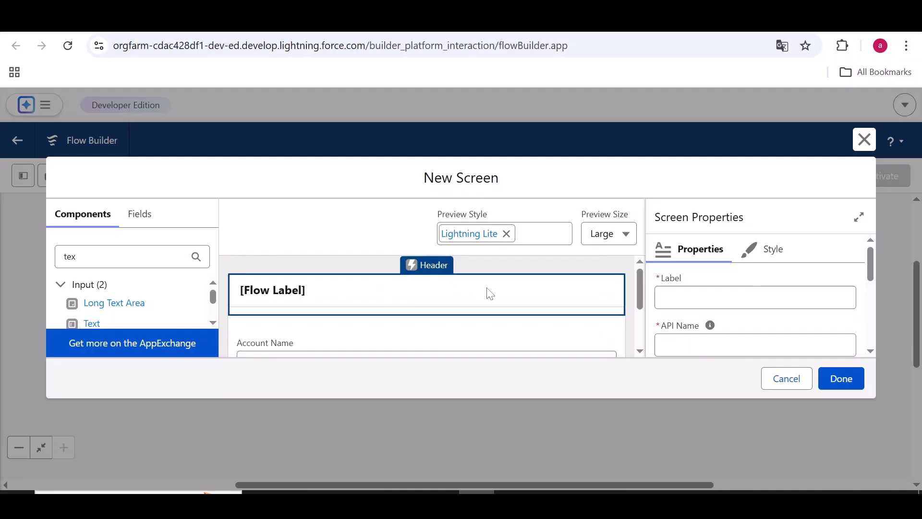
{"action": "scroll", "coordinate": [508, 286], "scroll_direction": "down", "scroll_amount": 2}
{"action": "scroll", "coordinate": [762, 287], "scroll_direction": "down", "scroll_amount": 3}
{"action": "scroll", "coordinate": [758, 295], "scroll_direction": "down", "scroll_amount": 3}
{"action": "left_click", "coordinate": [658, 277]}
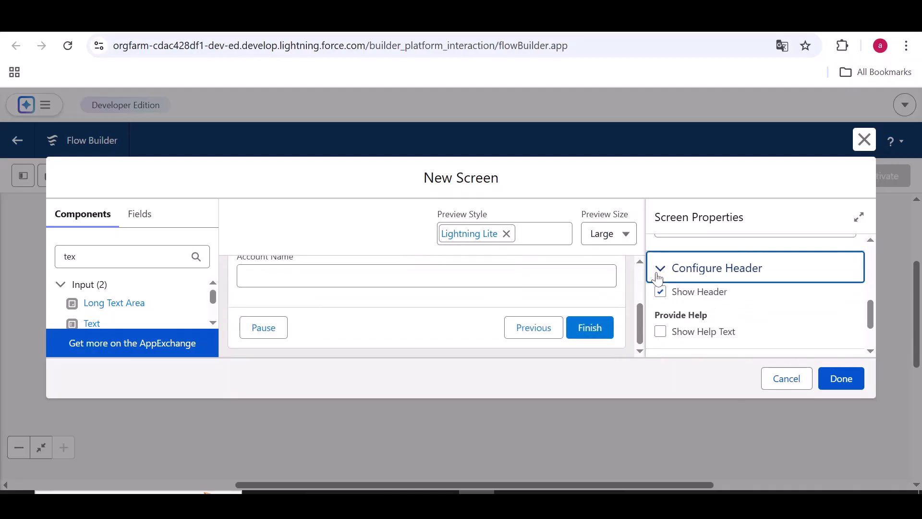
{"action": "left_click", "coordinate": [661, 291]}
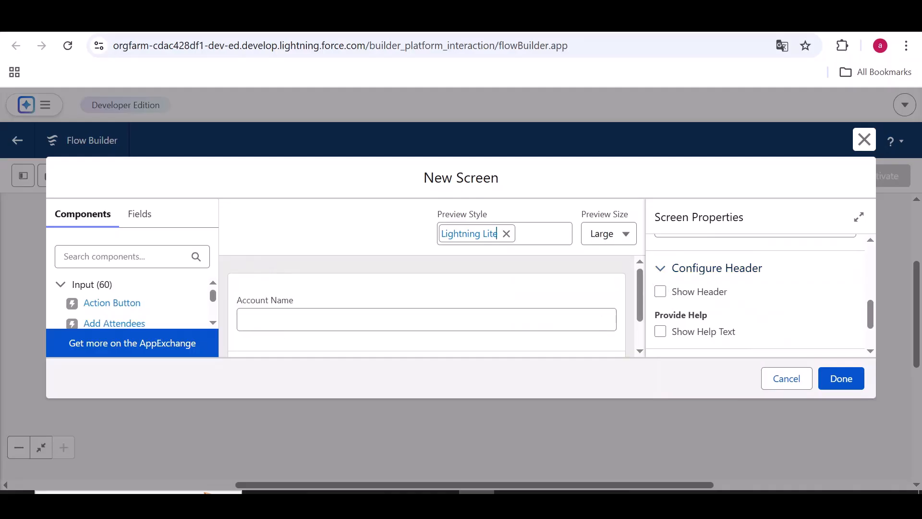
Step: Find the Picklist component and add it below the Account Name field
{"action": "left_click", "coordinate": [120, 256]}
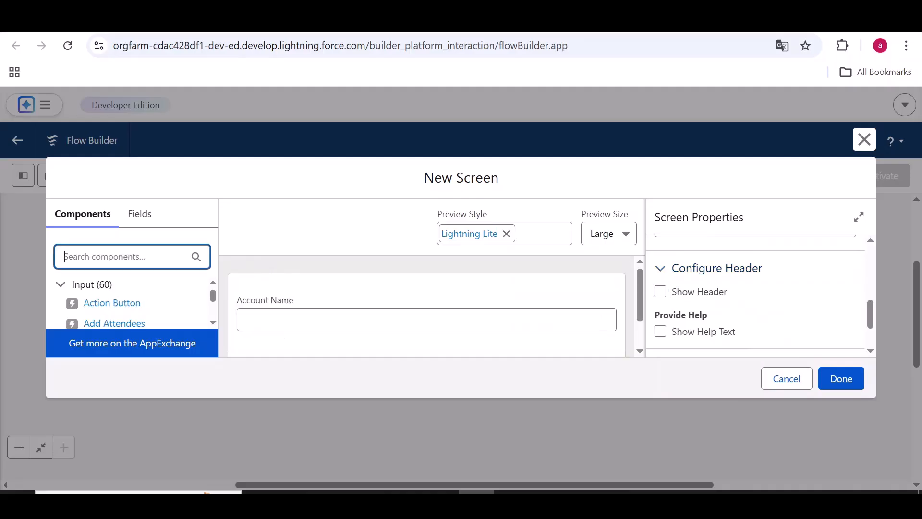
{"action": "type", "text": "picl"}
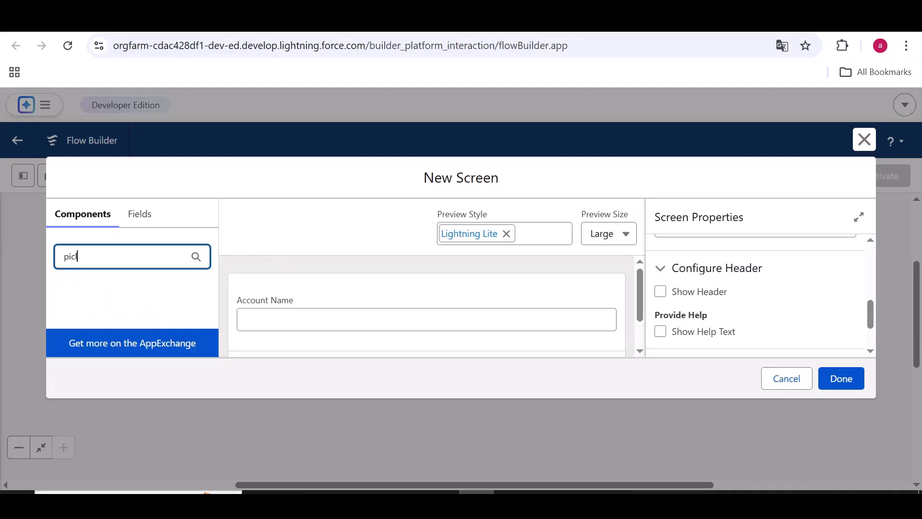
{"action": "type", "text": "ist"}
{"action": "key", "text": "BackSpace"}
{"action": "key", "text": "BackSpace"}
{"action": "key", "text": "BackSpace"}
{"action": "type", "text": "kli"}
{"action": "left_click_drag", "start_coordinate": [94, 326], "coordinate": [325, 331]}
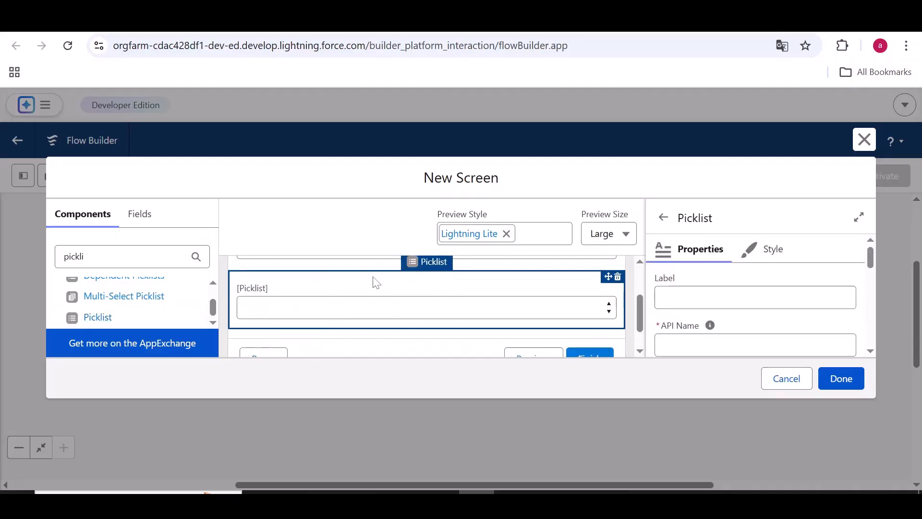
Step: Label the new picklist Account Industry, with Account_Industry as its API name
{"action": "left_click", "coordinate": [754, 297]}
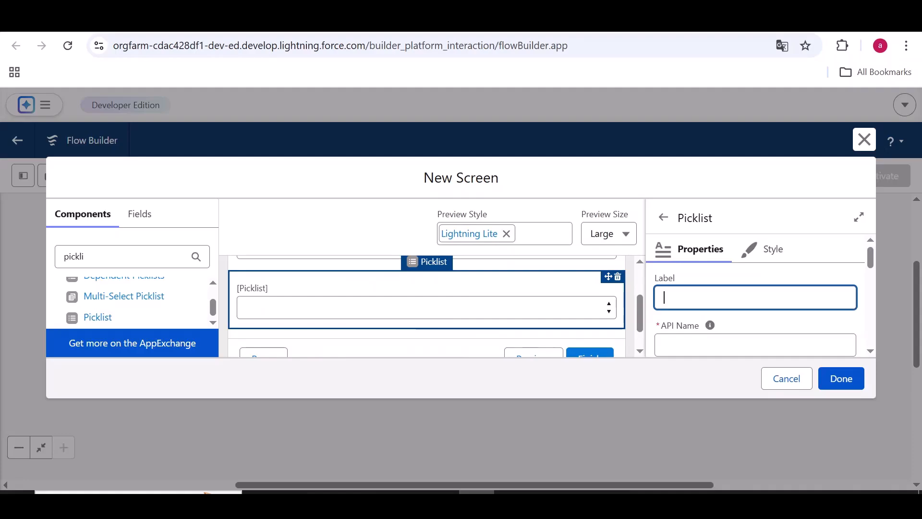
{"action": "type", "text": "Account INdustry"}
{"action": "scroll", "coordinate": [755, 297], "scroll_direction": "down", "scroll_amount": 3}
{"action": "scroll", "coordinate": [754, 298], "scroll_direction": "up", "scroll_amount": 2}
{"action": "left_click", "coordinate": [759, 263]}
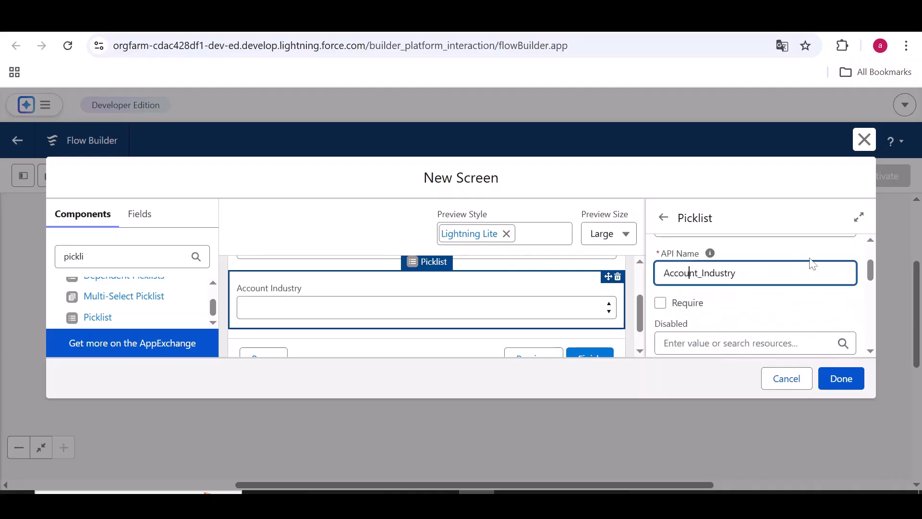
Step: Keep Picklist as the component type and start a new choice resource of type Picklist Choice Set
{"action": "scroll", "coordinate": [734, 302], "scroll_direction": "down", "scroll_amount": 3}
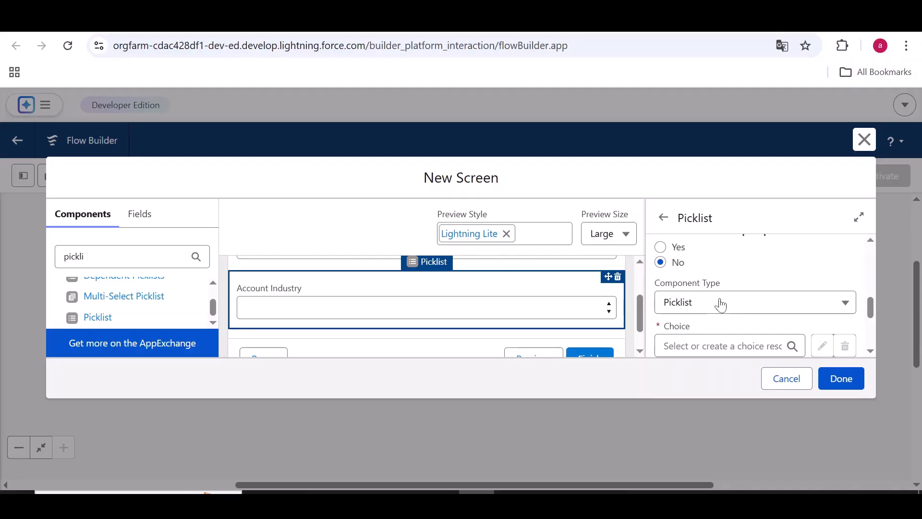
{"action": "left_click", "coordinate": [721, 304]}
{"action": "left_click", "coordinate": [717, 329]}
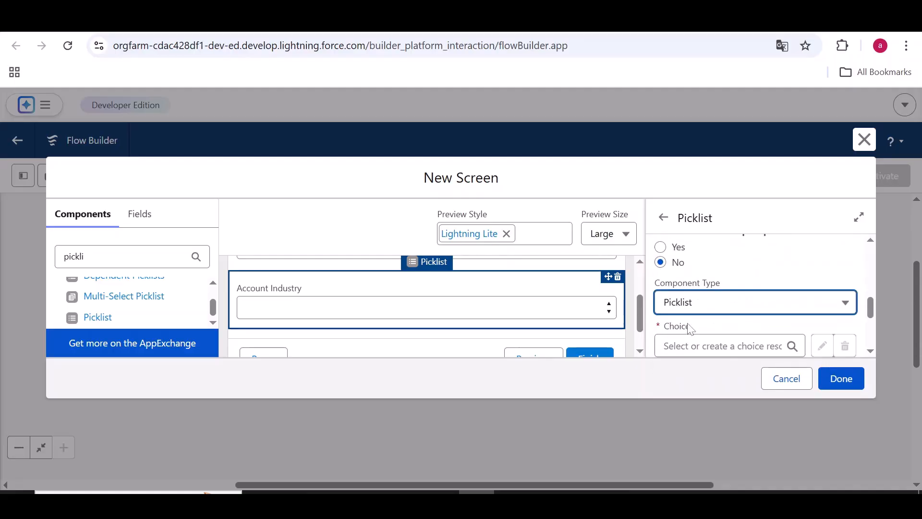
{"action": "left_click", "coordinate": [715, 345]}
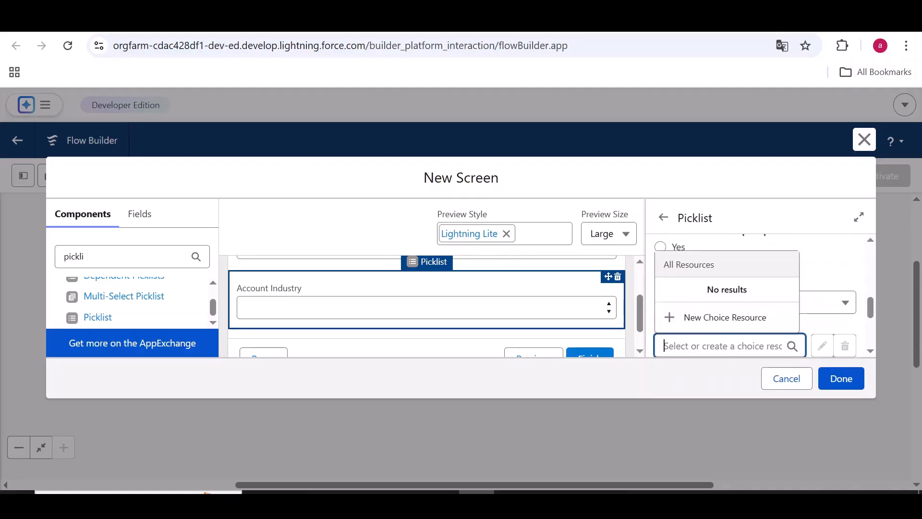
{"action": "left_click", "coordinate": [705, 317]}
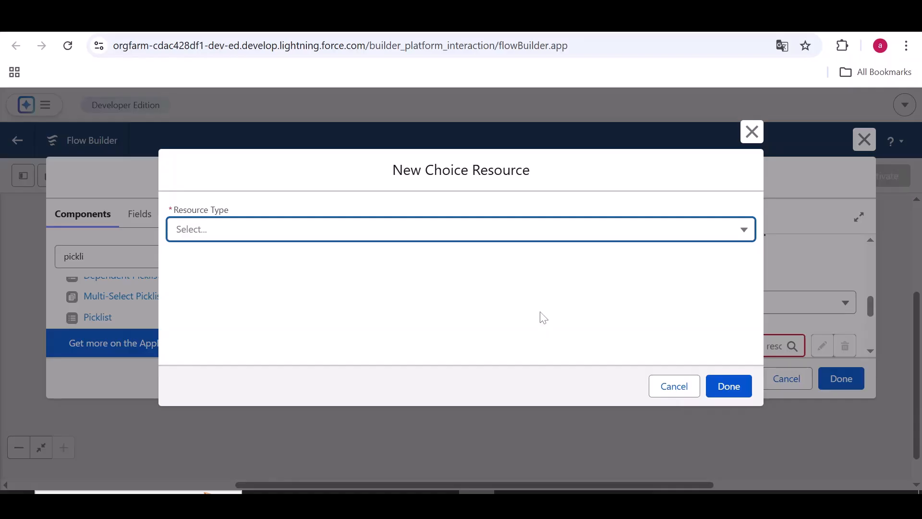
{"action": "left_click", "coordinate": [456, 231]}
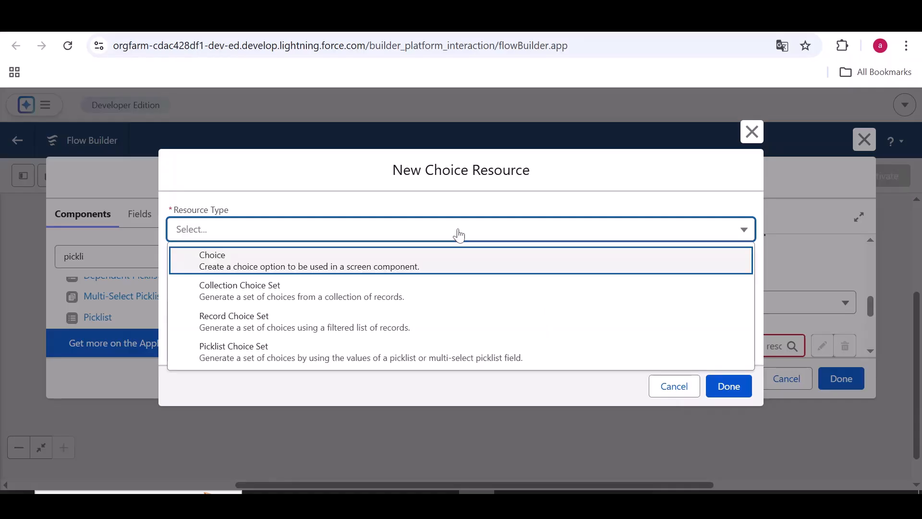
{"action": "left_click", "coordinate": [360, 348]}
Step: Set the choice resource's API name to AccountIndustry
{"action": "left_click", "coordinate": [384, 264]}
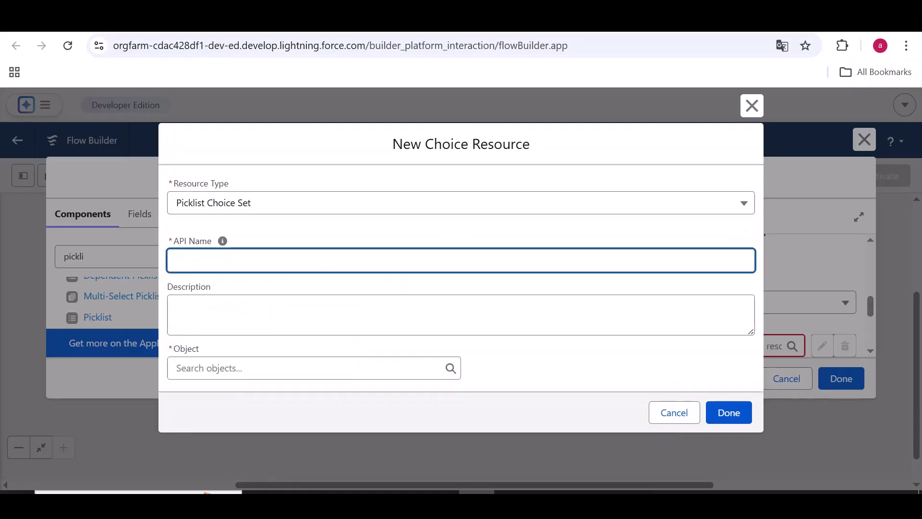
{"action": "type", "text": "Accoun"}
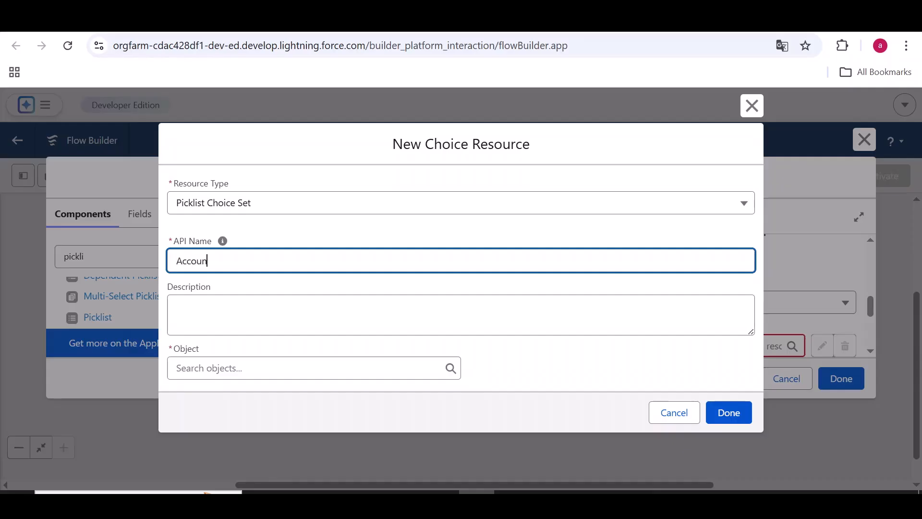
{"action": "type", "text": "tIndustry"}
Step: Set the choice set's object to Account and its data type to Picklist
{"action": "left_click", "coordinate": [307, 367]}
{"action": "type", "text": "acc"}
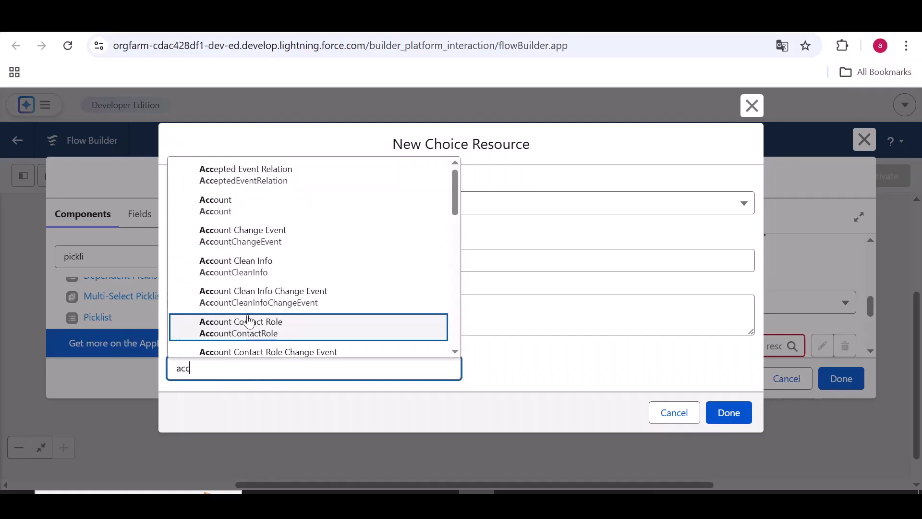
{"action": "left_click", "coordinate": [258, 216]}
{"action": "scroll", "coordinate": [319, 315], "scroll_direction": "down", "scroll_amount": 2}
{"action": "left_click", "coordinate": [255, 327]}
{"action": "left_click", "coordinate": [250, 355]}
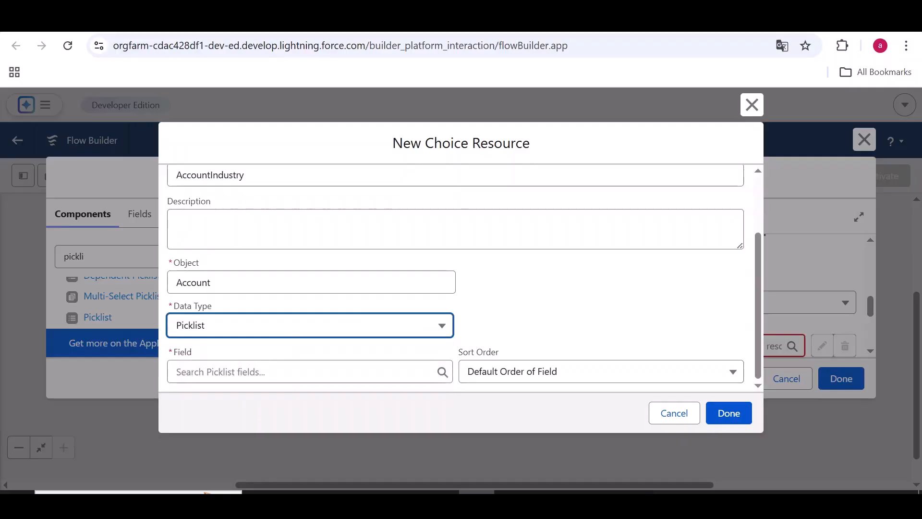
Step: Set the choice set's field to Industry and finish the new choice resource
{"action": "key", "text": "Tab"}
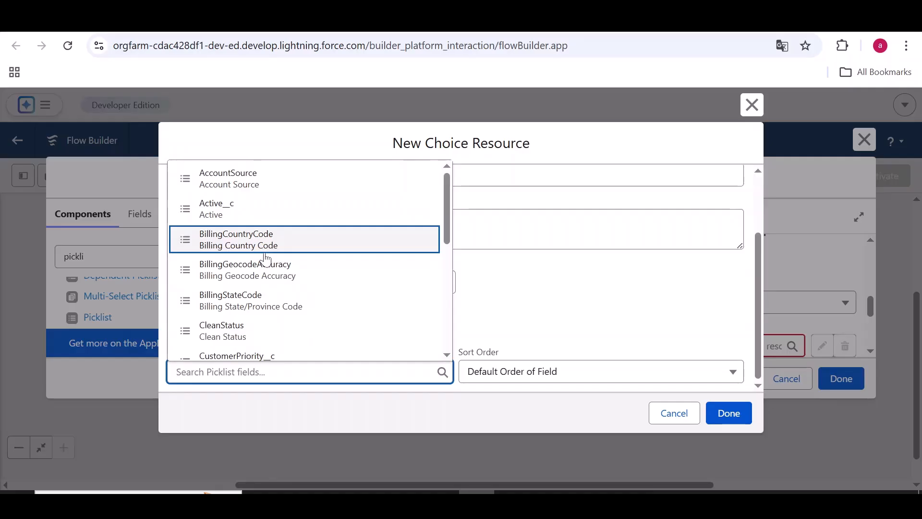
{"action": "type", "text": "ind"}
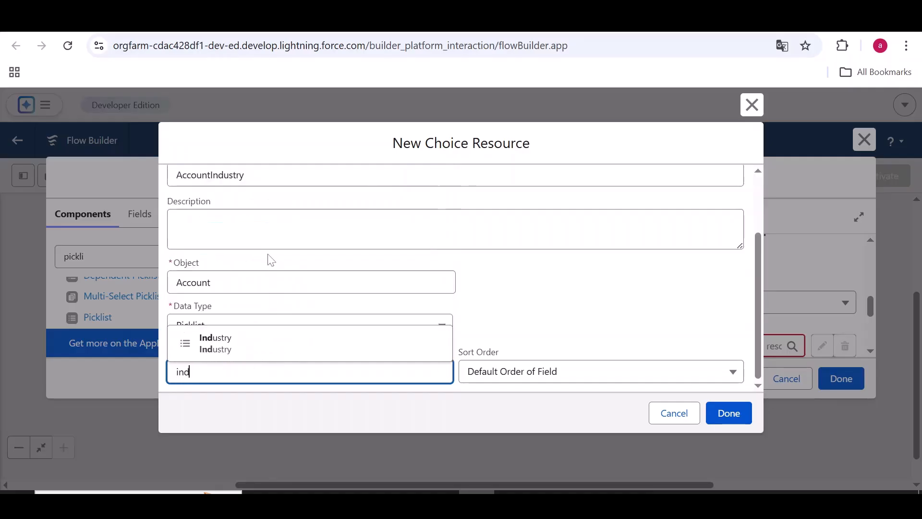
{"action": "left_click", "coordinate": [263, 342]}
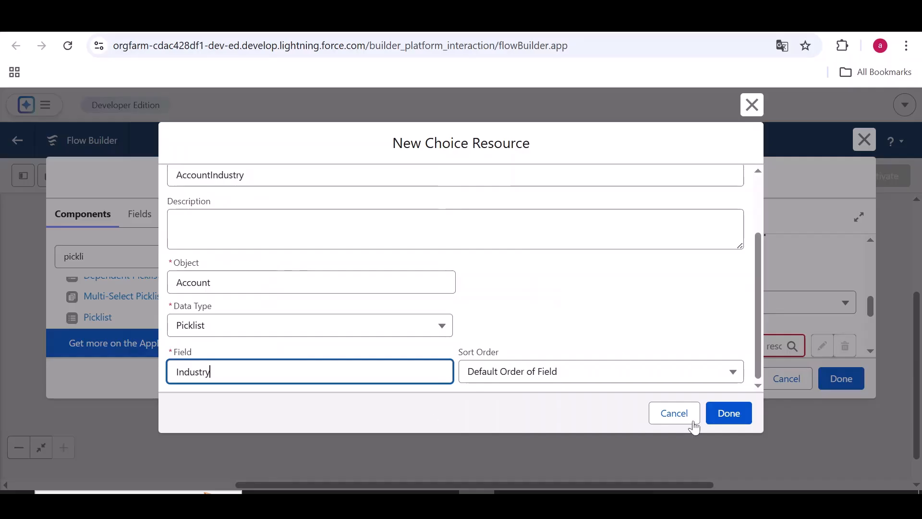
{"action": "left_click", "coordinate": [729, 414]}
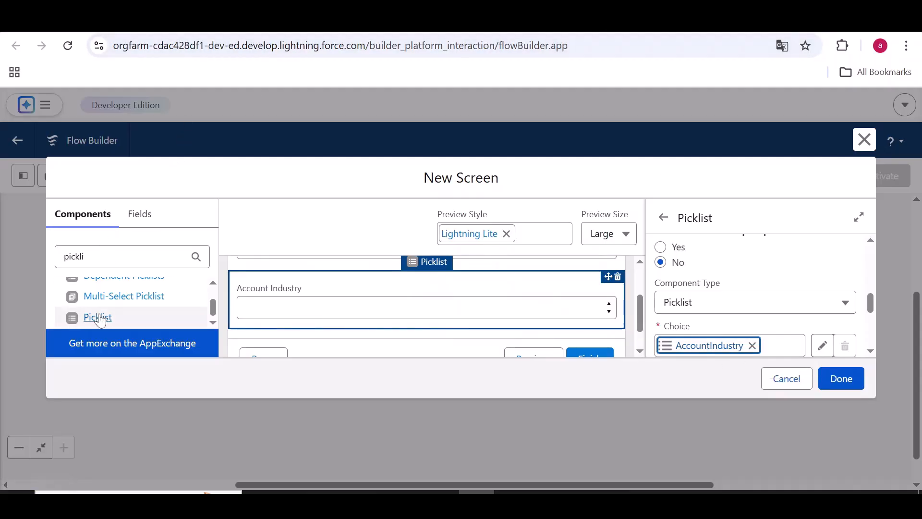
Step: Add a Multi-Select Picklist component below Account Industry and label it Interested Services
{"action": "left_click_drag", "start_coordinate": [103, 307], "coordinate": [307, 316]}
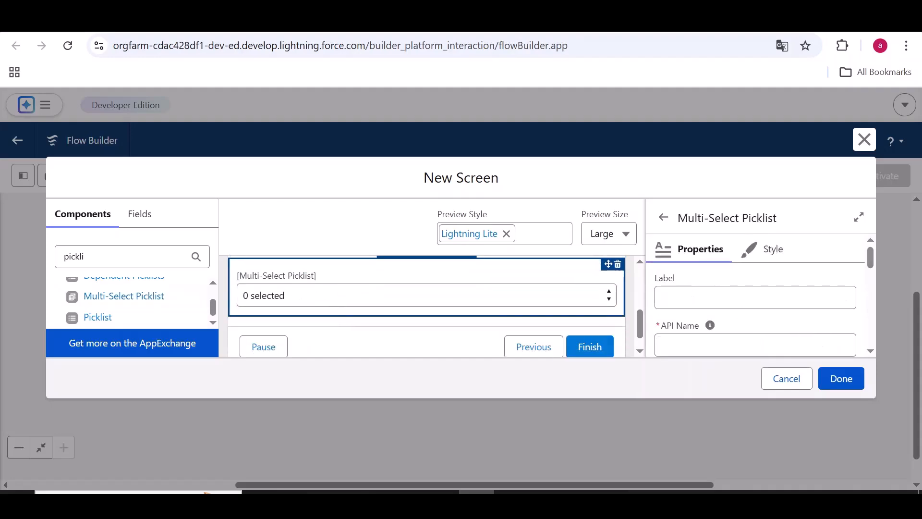
{"action": "left_click", "coordinate": [754, 297]}
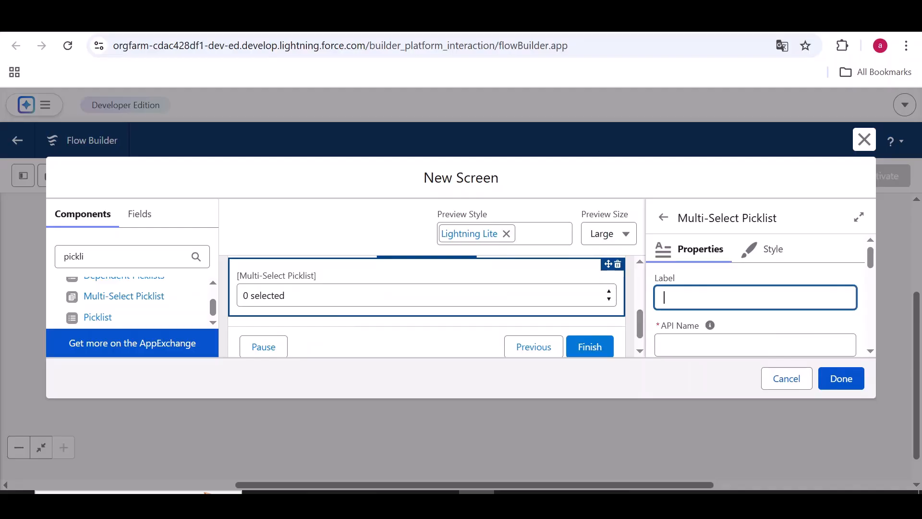
{"action": "type", "text": "Interested Services"}
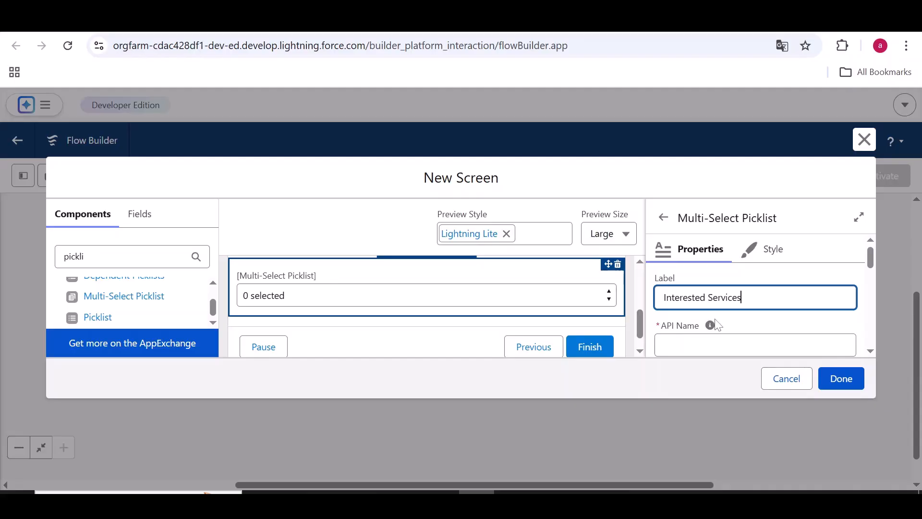
{"action": "scroll", "coordinate": [717, 325], "scroll_direction": "down", "scroll_amount": 2}
{"action": "left_click", "coordinate": [712, 273]}
{"action": "scroll", "coordinate": [711, 300], "scroll_direction": "down", "scroll_amount": 2}
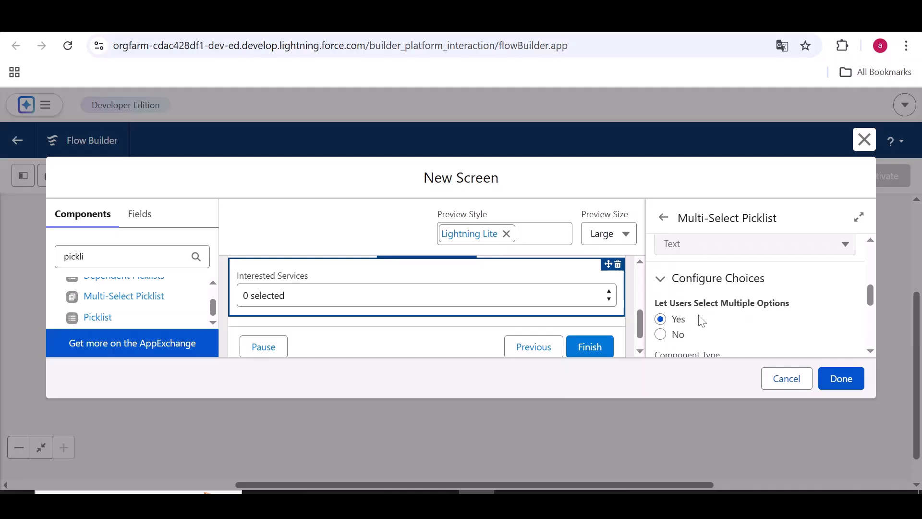
Step: Start a new choice resource of type Picklist Choice Set for the Interested Services component
{"action": "scroll", "coordinate": [702, 320], "scroll_direction": "down", "scroll_amount": 3}
{"action": "scroll", "coordinate": [662, 260], "scroll_direction": "up", "scroll_amount": 2}
{"action": "scroll", "coordinate": [672, 323], "scroll_direction": "down", "scroll_amount": 3}
{"action": "scroll", "coordinate": [708, 323], "scroll_direction": "down", "scroll_amount": 1}
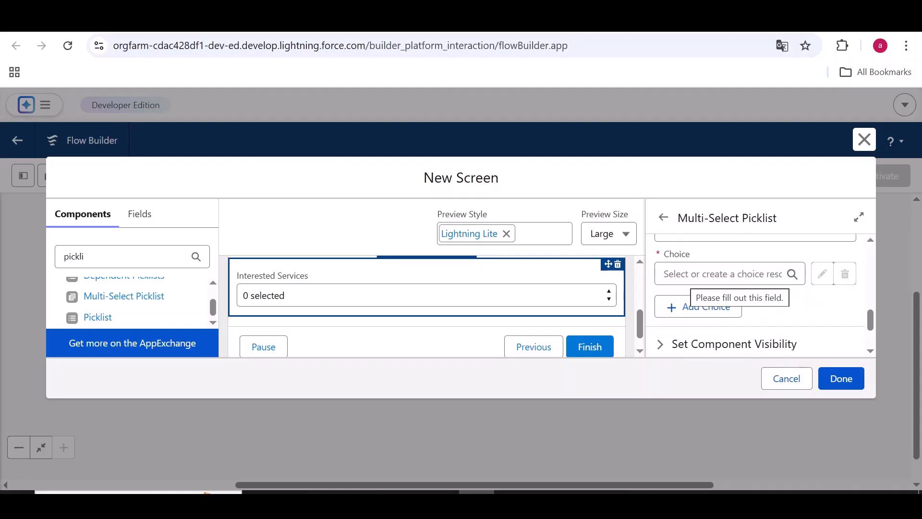
{"action": "left_click", "coordinate": [691, 275]}
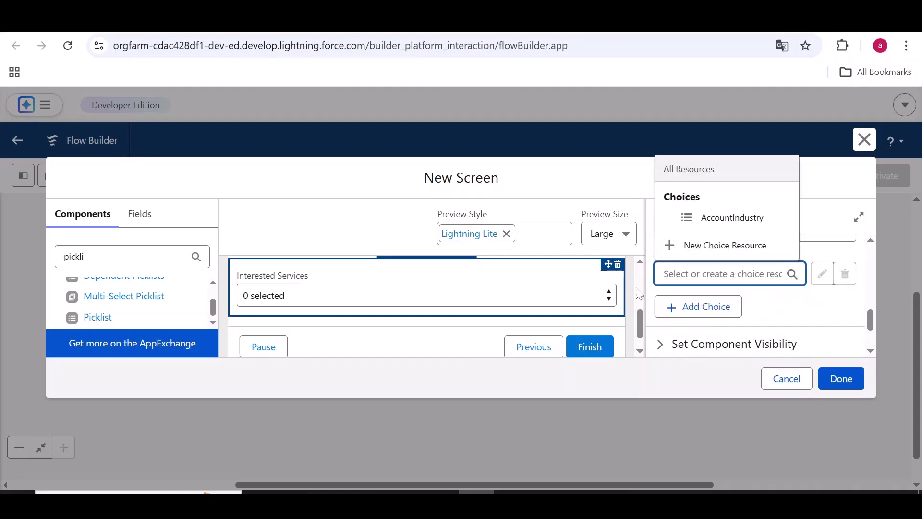
{"action": "left_click", "coordinate": [681, 250]}
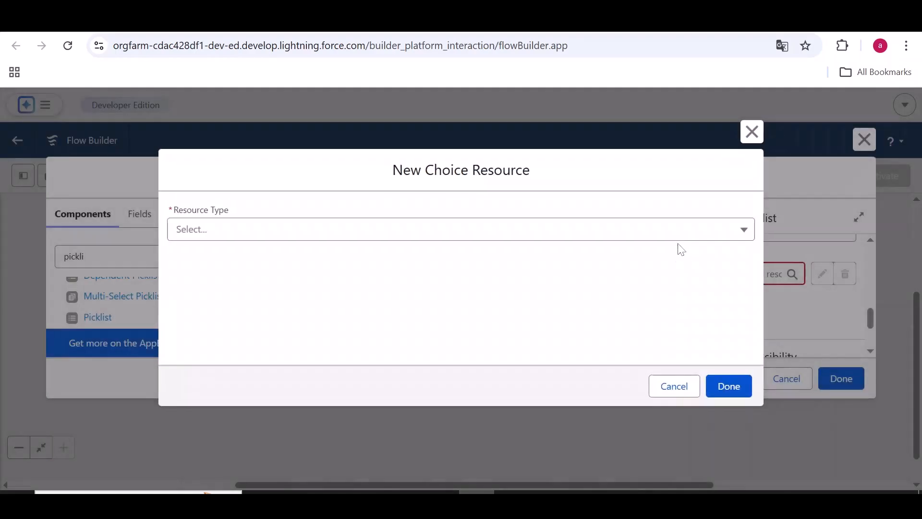
{"action": "left_click", "coordinate": [350, 240]}
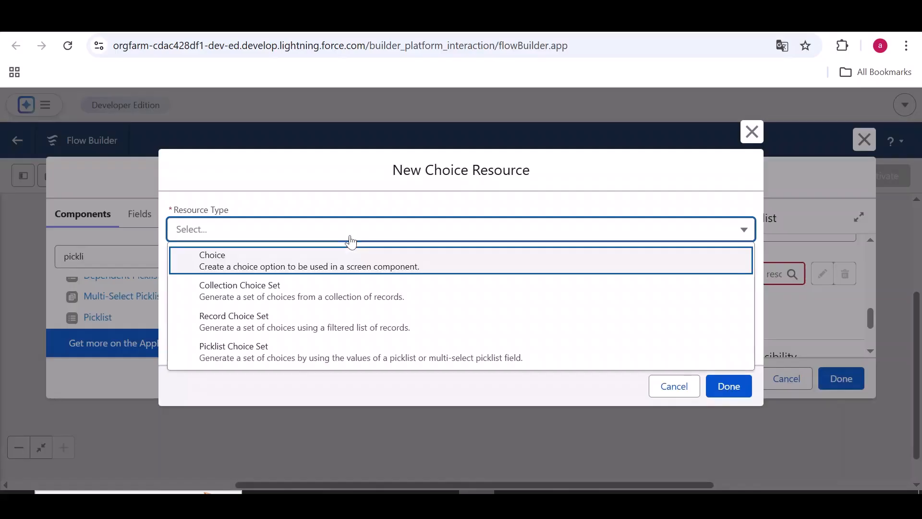
{"action": "left_click", "coordinate": [281, 348]}
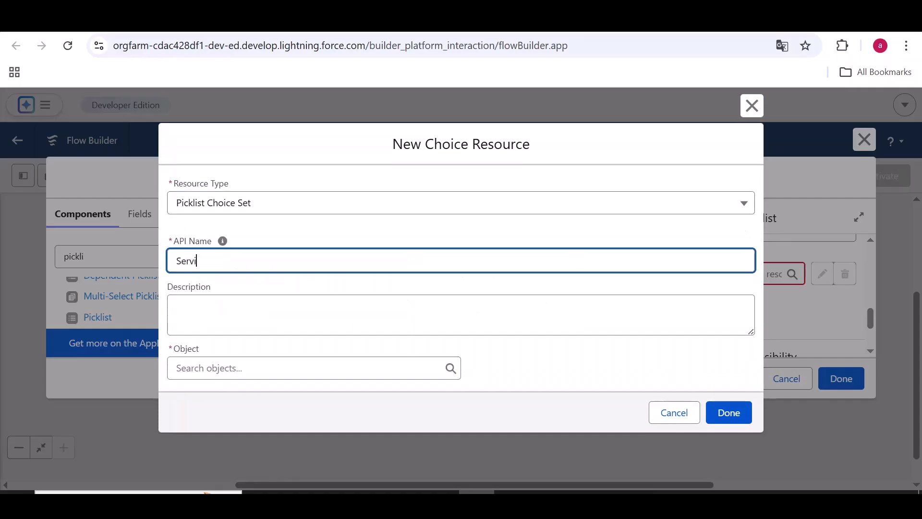
Step: Give the choice set the API name Services, the object Account and the data type Multi-Select Picklist
{"action": "left_click", "coordinate": [308, 367]}
{"action": "type", "text": "acc"}
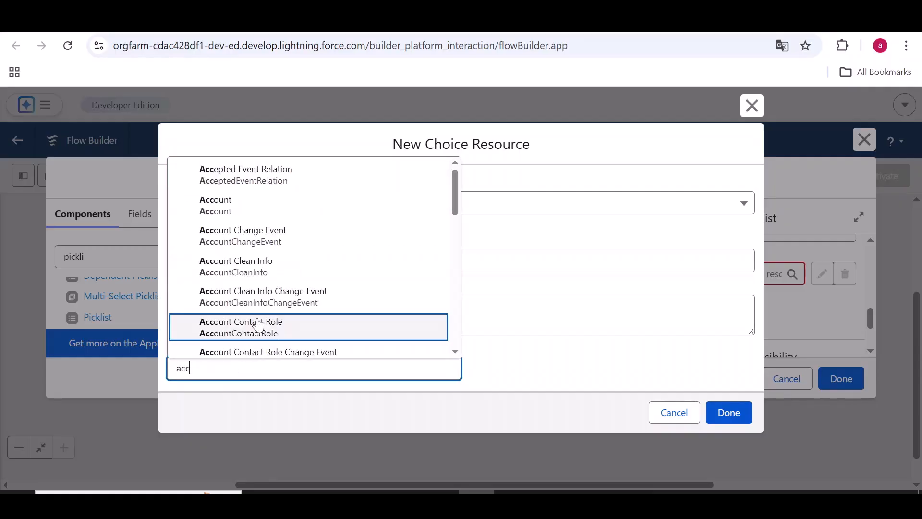
{"action": "left_click", "coordinate": [259, 209]}
{"action": "scroll", "coordinate": [258, 360], "scroll_direction": "down", "scroll_amount": 2}
{"action": "left_click", "coordinate": [224, 328]}
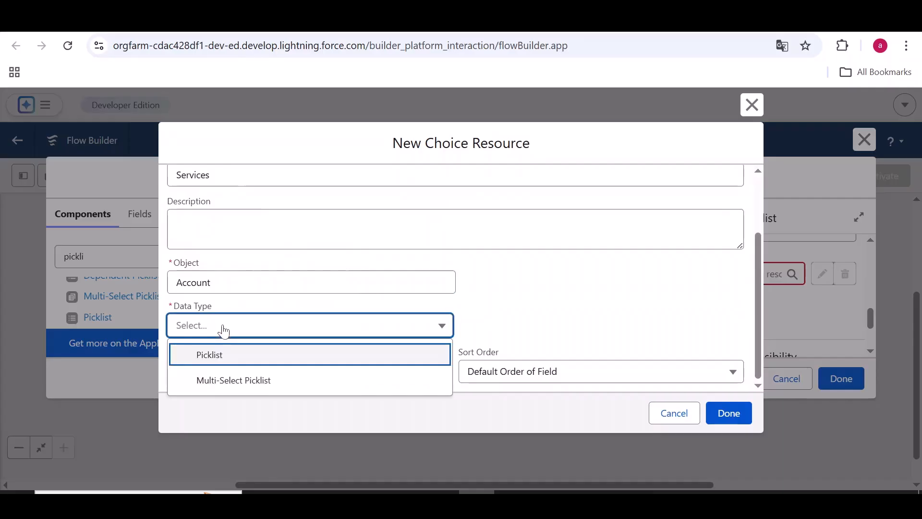
{"action": "left_click", "coordinate": [238, 380]}
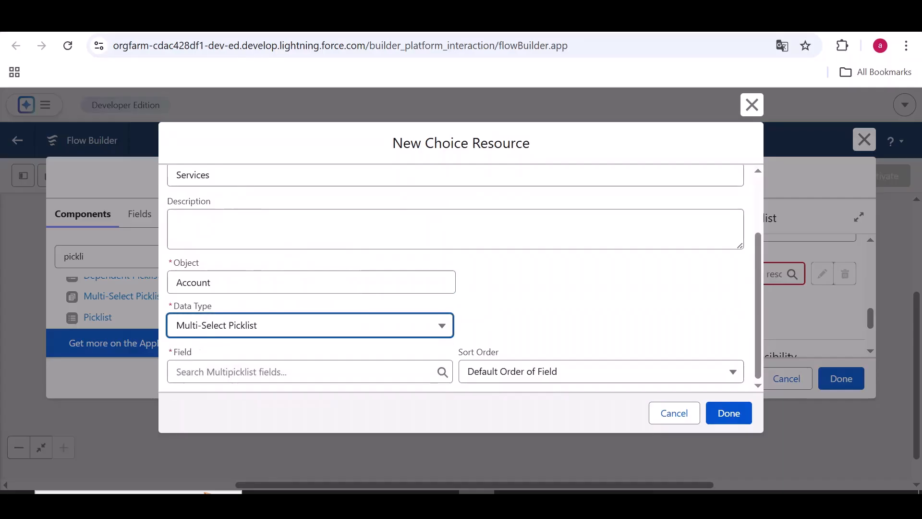
Step: Set the choice set's field to Services_Interested_In__c and finish the resource
{"action": "left_click", "coordinate": [280, 373]}
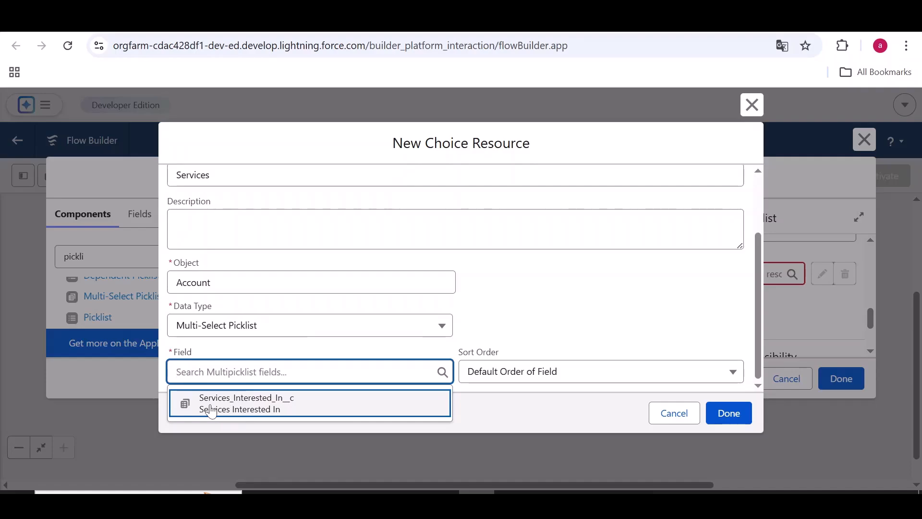
{"action": "left_click", "coordinate": [211, 409]}
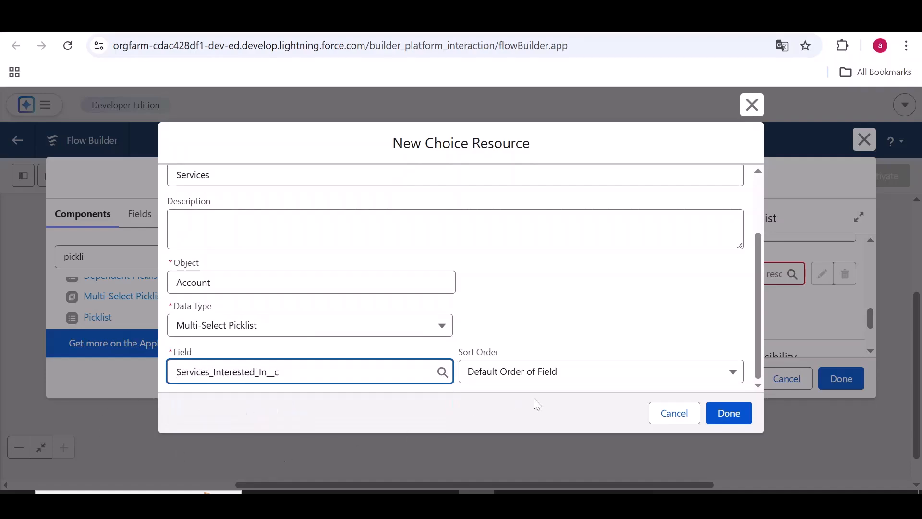
{"action": "left_click", "coordinate": [736, 419]}
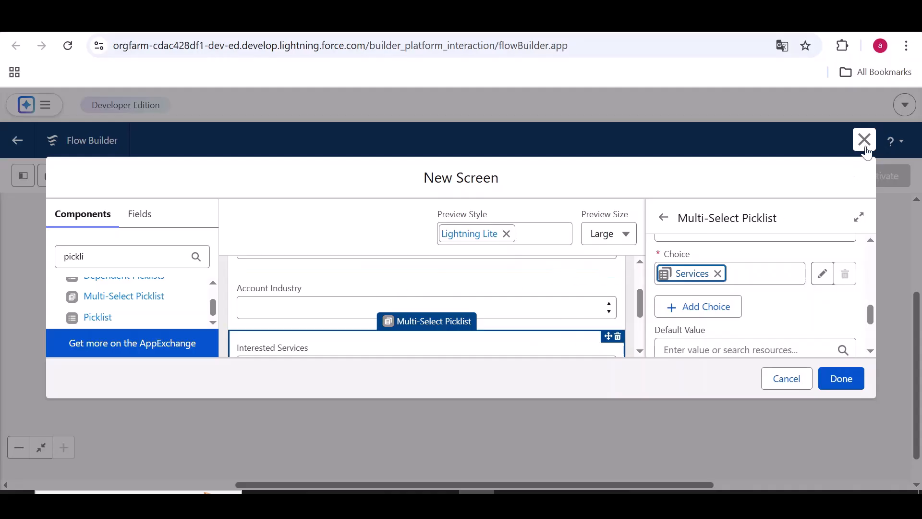
Step: Label the screen itself Account Details, with Account_Details as its API name, and finish the screen element
{"action": "left_click", "coordinate": [843, 389]}
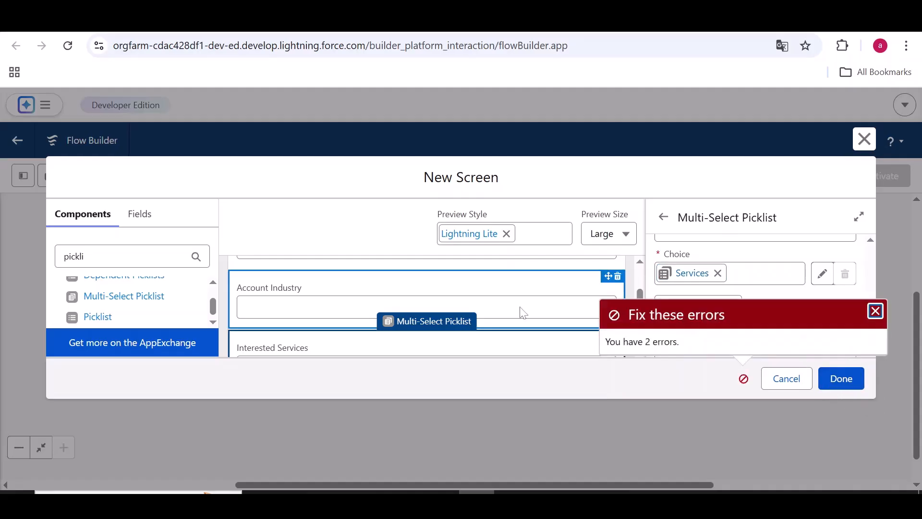
{"action": "scroll", "coordinate": [521, 313], "scroll_direction": "up", "scroll_amount": 2}
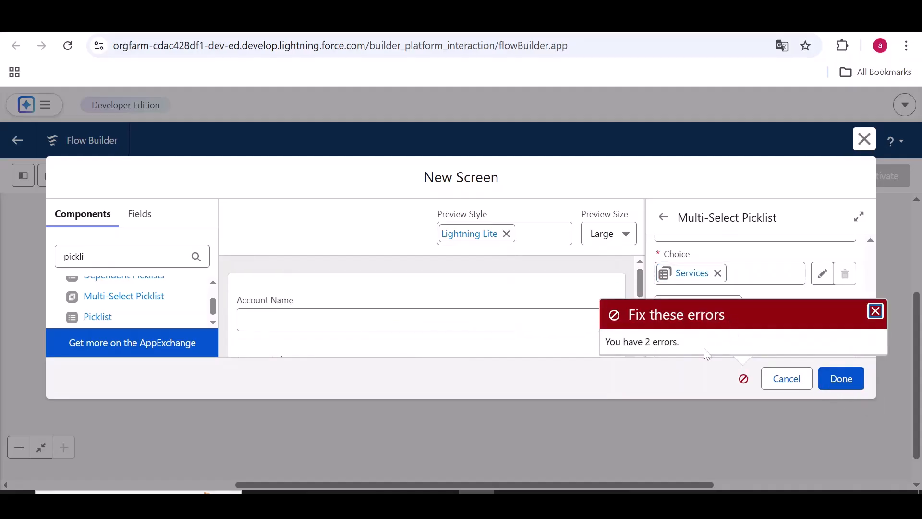
{"action": "left_click", "coordinate": [253, 319]}
{"action": "left_click", "coordinate": [696, 298]}
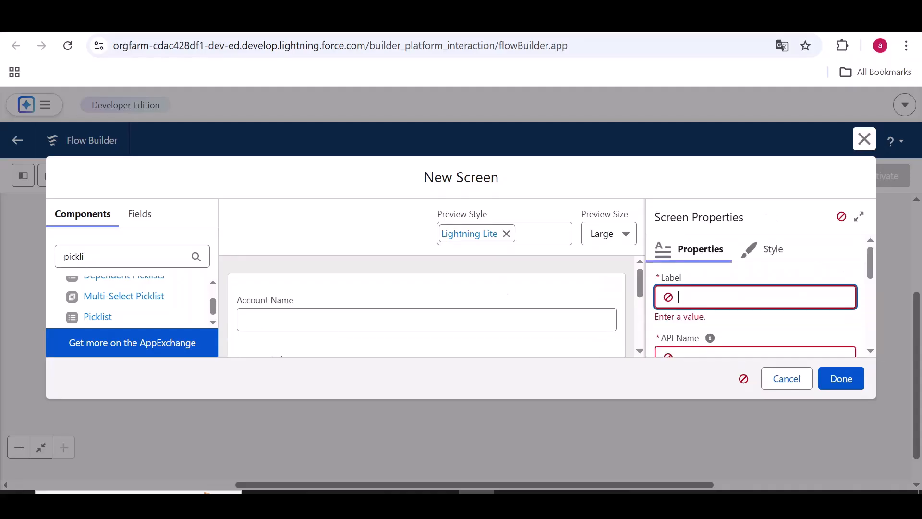
{"action": "type", "text": "Account Details"}
{"action": "scroll", "coordinate": [738, 284], "scroll_direction": "down", "scroll_amount": 2}
{"action": "left_click", "coordinate": [739, 286]}
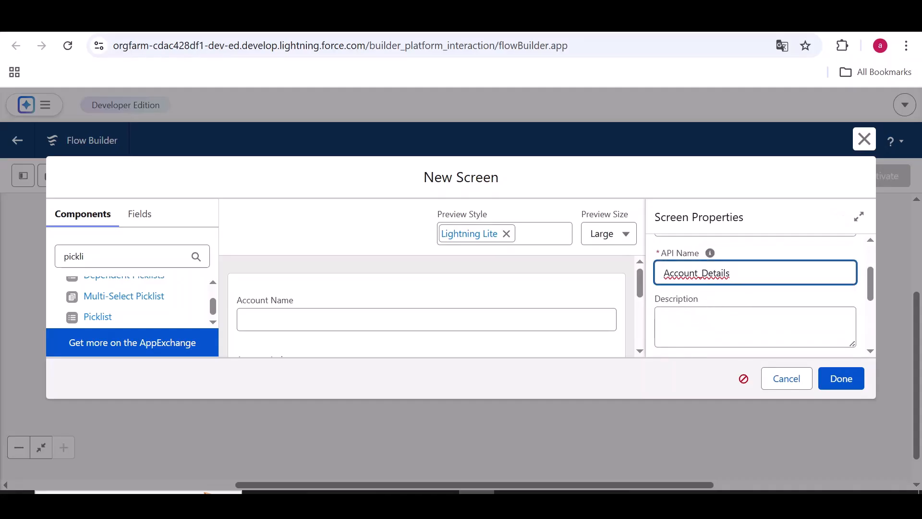
{"action": "left_click", "coordinate": [837, 377]}
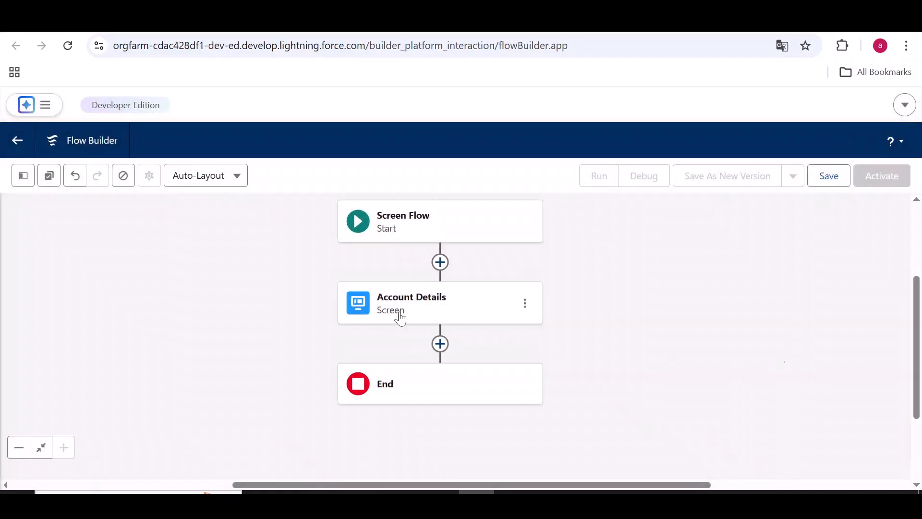
Step: Add a Create Records element between the Account Details screen and the end of the flow
{"action": "left_click", "coordinate": [441, 347]}
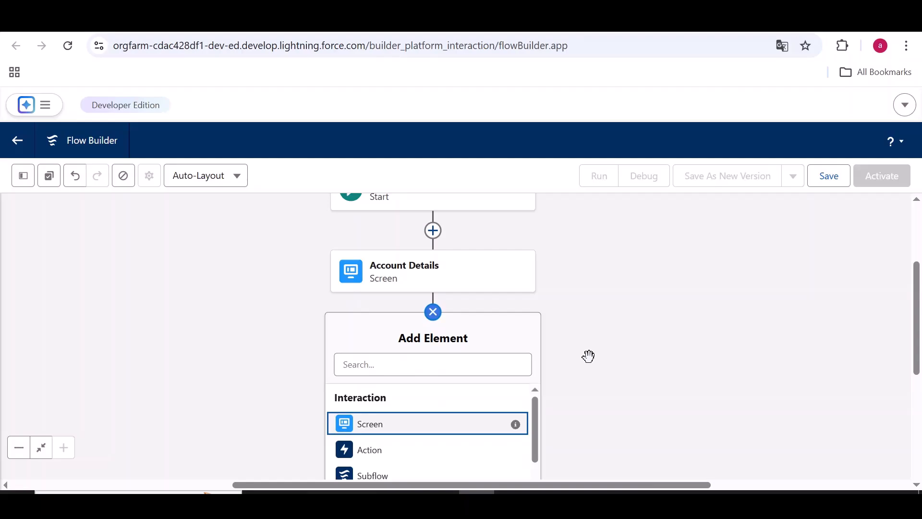
{"action": "left_click", "coordinate": [433, 365]}
{"action": "type", "text": "create"}
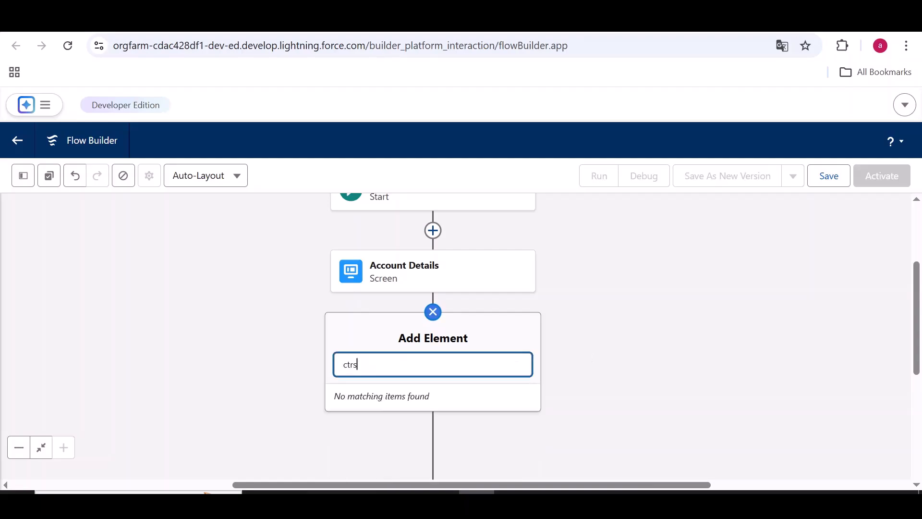
{"action": "left_click", "coordinate": [389, 408]}
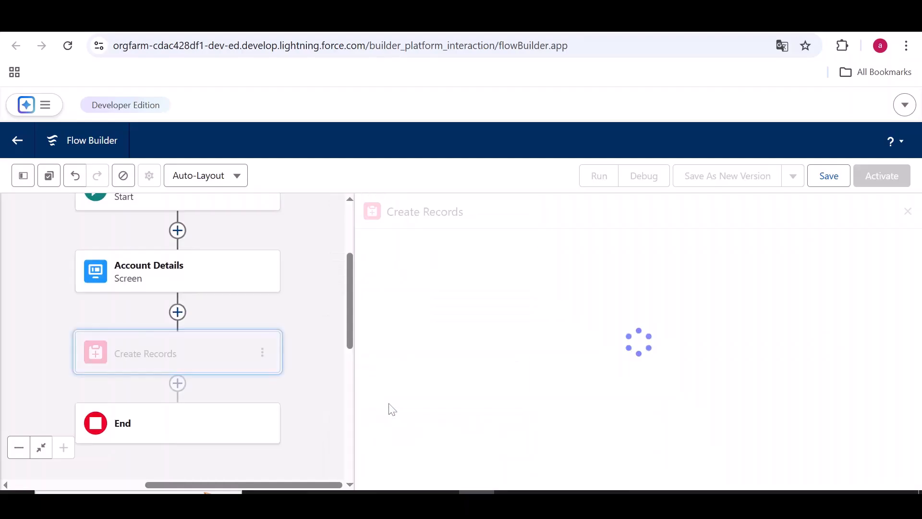
Step: Label the Create Records element Create Account
{"action": "left_click", "coordinate": [515, 249]}
{"action": "type", "text": "Create"}
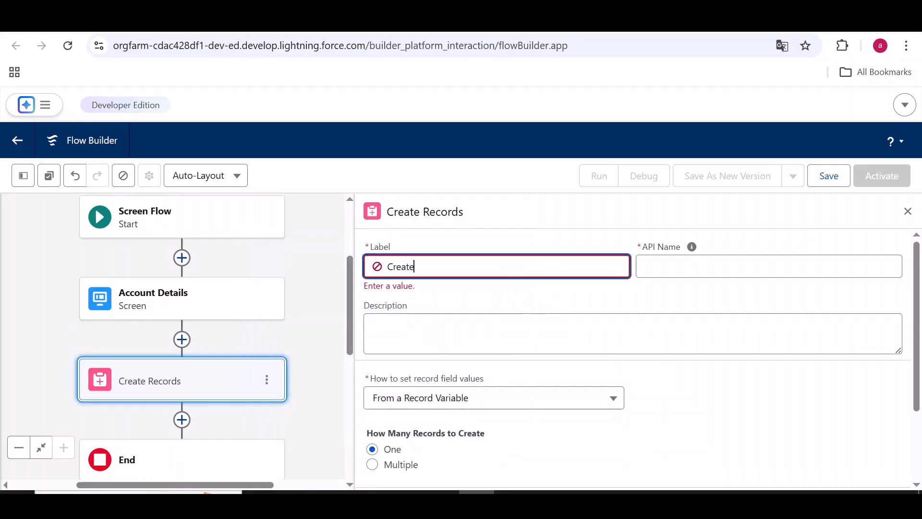
{"action": "type", "text": " Accco"}
{"action": "key", "text": "BackSpace"}
{"action": "key", "text": "BackSpace"}
{"action": "type", "text": "ount"}
Step: Have the Create Account element's record field values set manually and choose Account as its object
{"action": "scroll", "coordinate": [475, 304], "scroll_direction": "down", "scroll_amount": 2}
{"action": "left_click", "coordinate": [475, 303]}
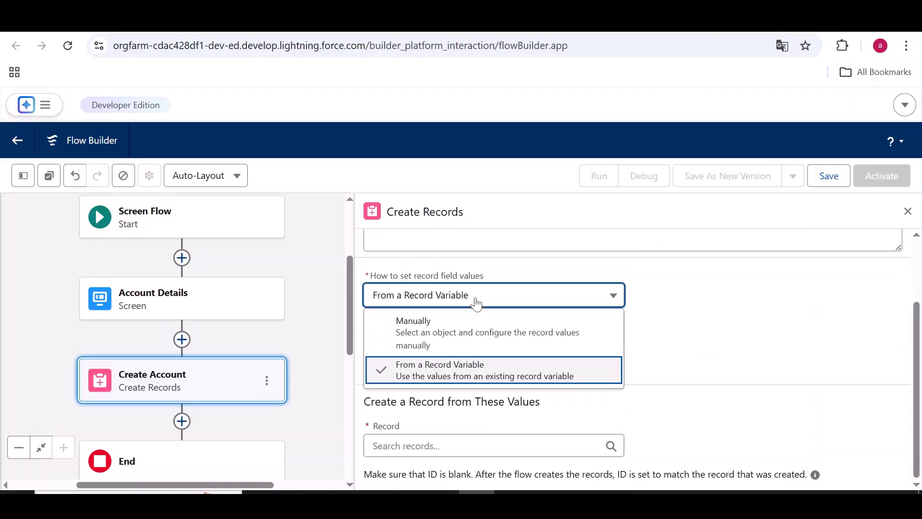
{"action": "left_click", "coordinate": [434, 326]}
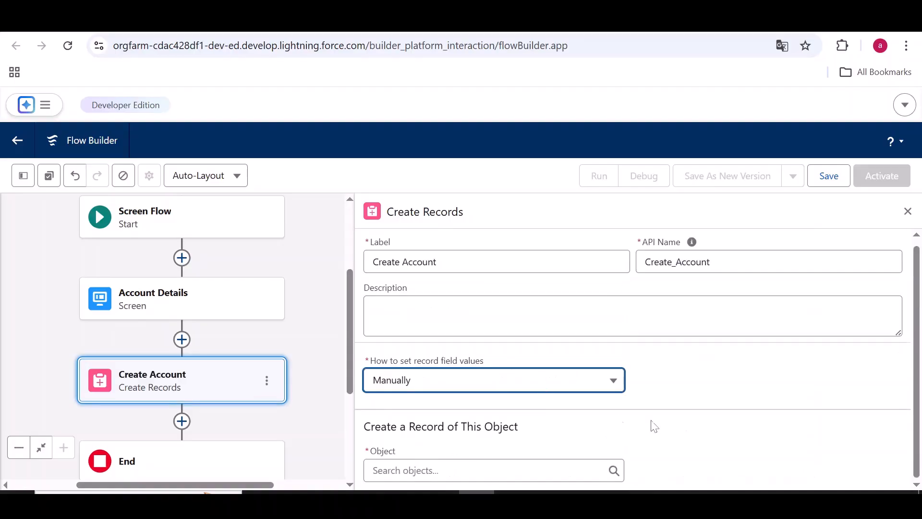
{"action": "left_click", "coordinate": [517, 469]}
{"action": "type", "text": "acc"}
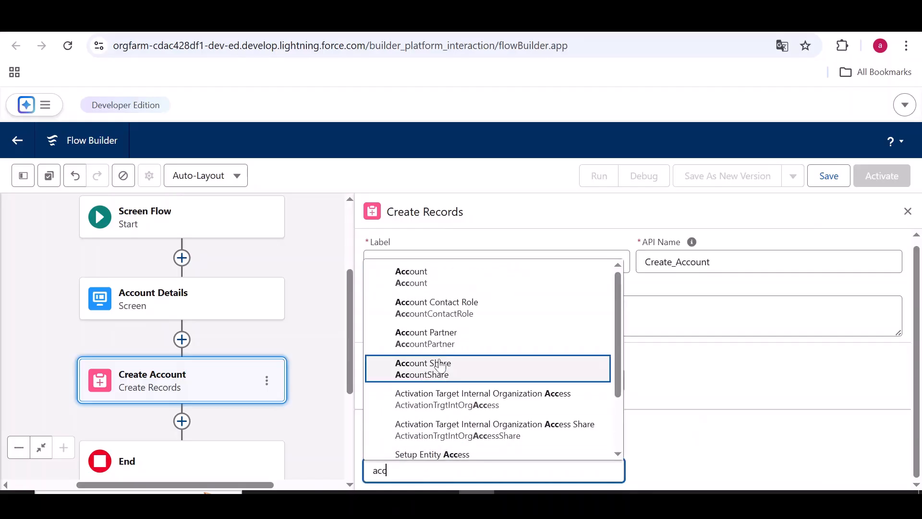
{"action": "left_click", "coordinate": [448, 287]}
{"action": "scroll", "coordinate": [636, 394], "scroll_direction": "down", "scroll_amount": 3}
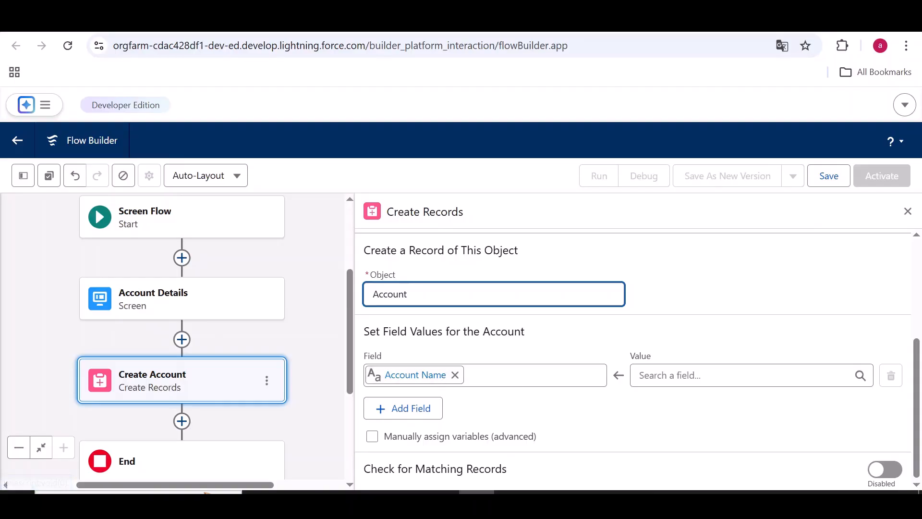
Step: Map the Account Name field to the Account Name component of the Account Details screen
{"action": "left_click", "coordinate": [720, 375]}
{"action": "scroll", "coordinate": [759, 336], "scroll_direction": "up", "scroll_amount": 5}
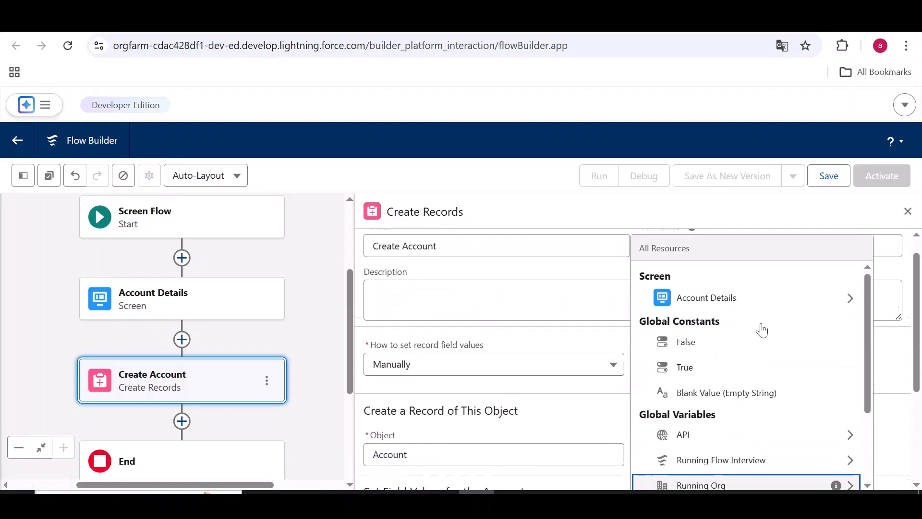
{"action": "left_click", "coordinate": [741, 321]}
{"action": "scroll", "coordinate": [699, 419], "scroll_direction": "down", "scroll_amount": 2}
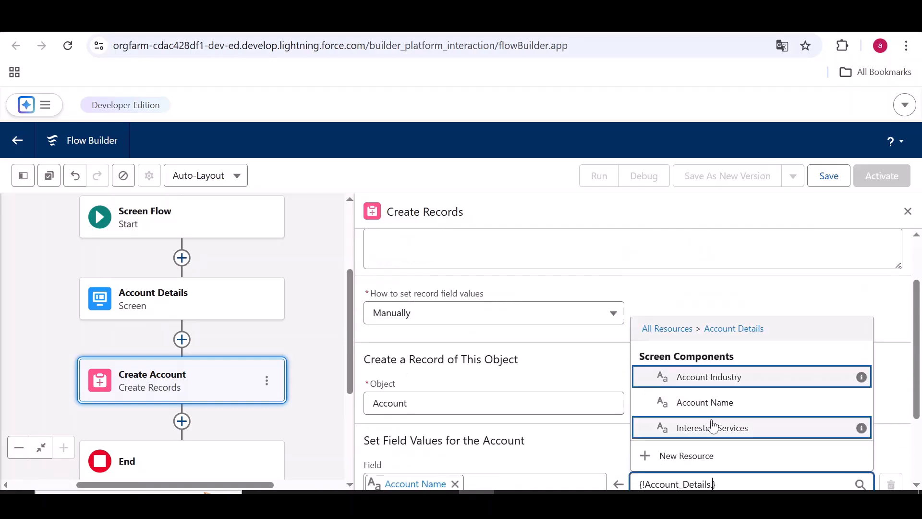
{"action": "left_click", "coordinate": [702, 403]}
{"action": "scroll", "coordinate": [624, 408], "scroll_direction": "down", "scroll_amount": 2}
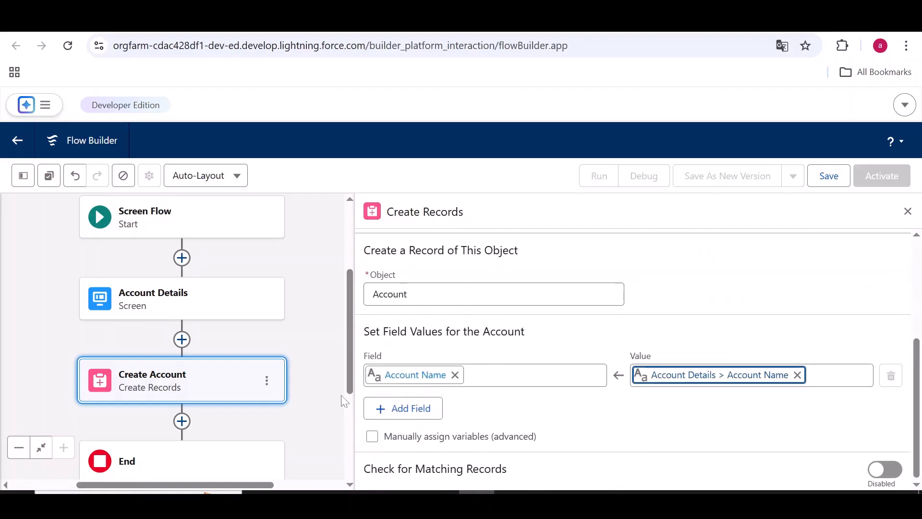
Step: Add the Industry field to the record mapping and set its value to the Account Industry component of the Account Details screen
{"action": "left_click", "coordinate": [402, 408]}
{"action": "left_click", "coordinate": [487, 415]}
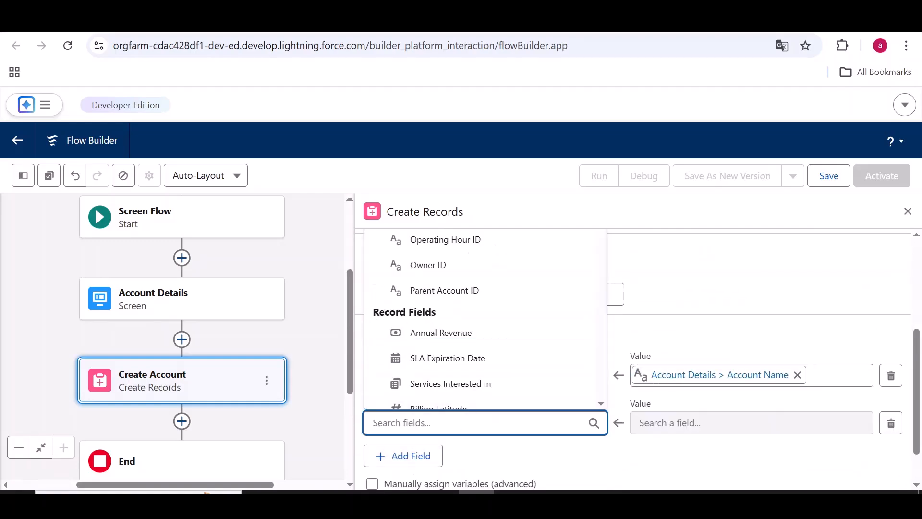
{"action": "type", "text": "in"}
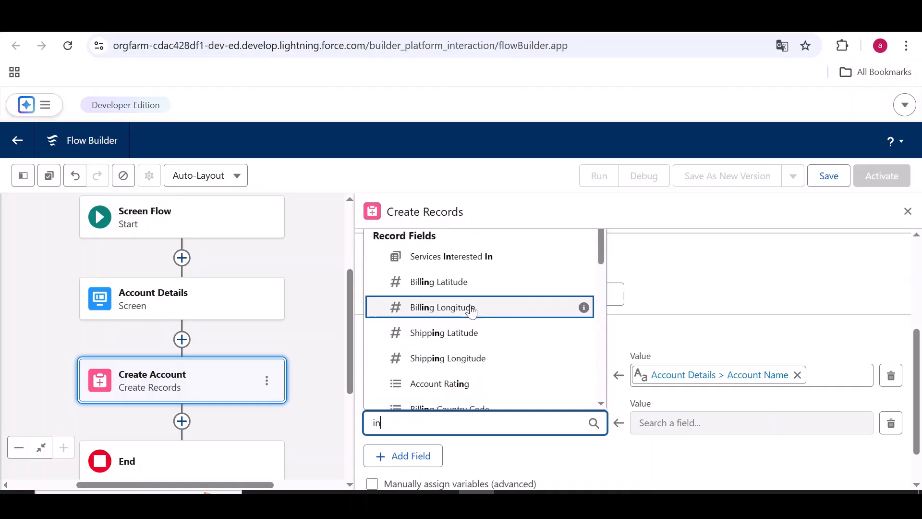
{"action": "type", "text": "d"}
{"action": "left_click", "coordinate": [423, 395]}
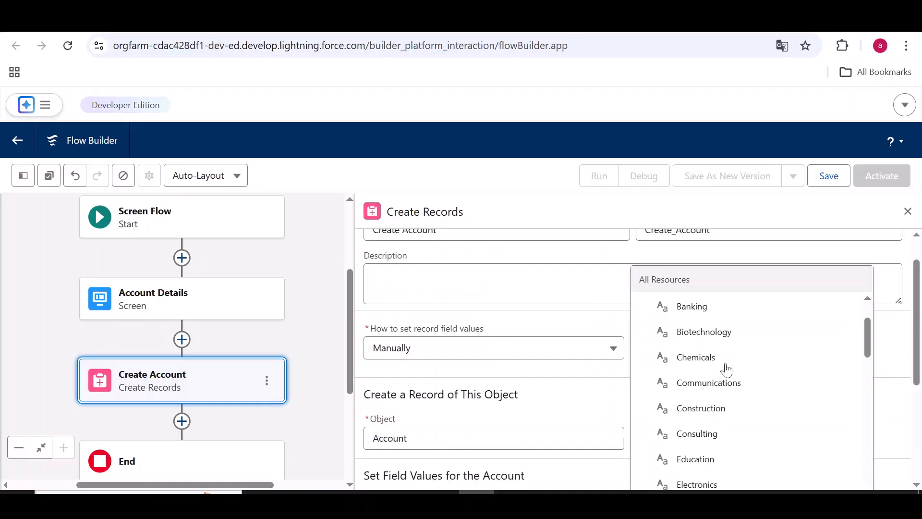
{"action": "scroll", "coordinate": [718, 391], "scroll_direction": "up", "scroll_amount": 2}
{"action": "scroll", "coordinate": [718, 385], "scroll_direction": "down", "scroll_amount": 12}
{"action": "scroll", "coordinate": [722, 389], "scroll_direction": "down", "scroll_amount": 5}
{"action": "left_click", "coordinate": [720, 365]}
{"action": "scroll", "coordinate": [718, 385], "scroll_direction": "down", "scroll_amount": 2}
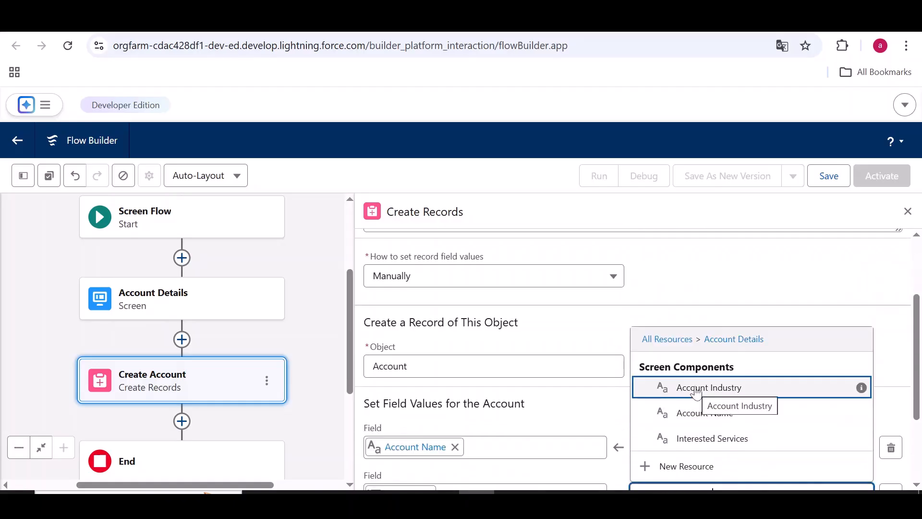
{"action": "left_click", "coordinate": [696, 393]}
{"action": "scroll", "coordinate": [528, 403], "scroll_direction": "down", "scroll_amount": 3}
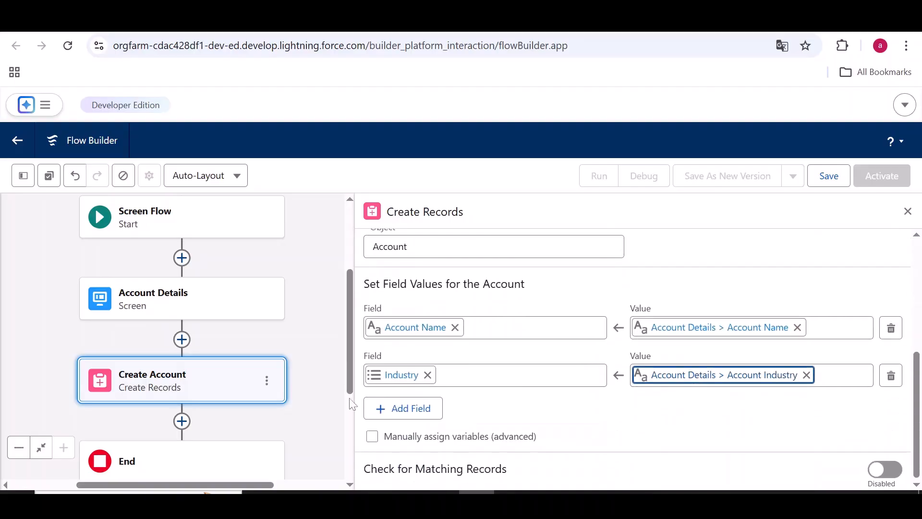
Step: Map the Services Interested In field to the Account Details screen's Interested Services component and close the Create Records settings
{"action": "left_click", "coordinate": [398, 414]}
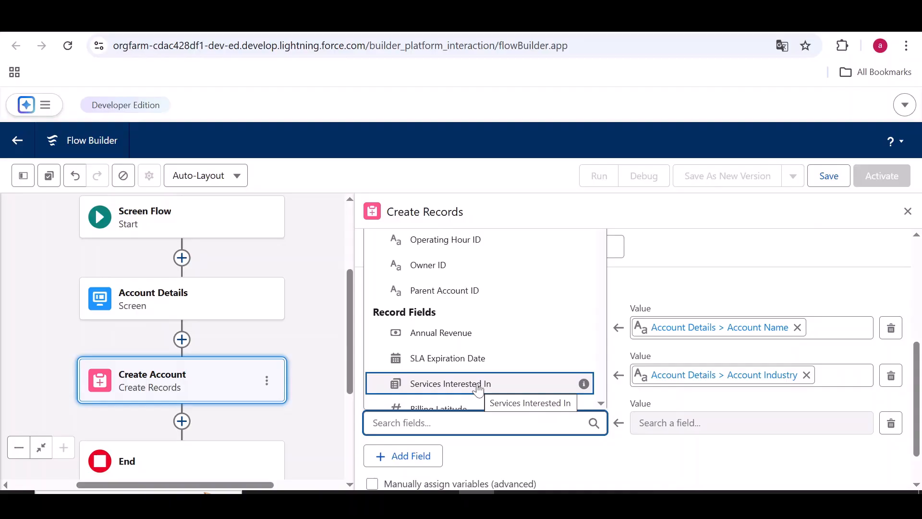
{"action": "type", "text": "ser"}
{"action": "left_click", "coordinate": [456, 371]}
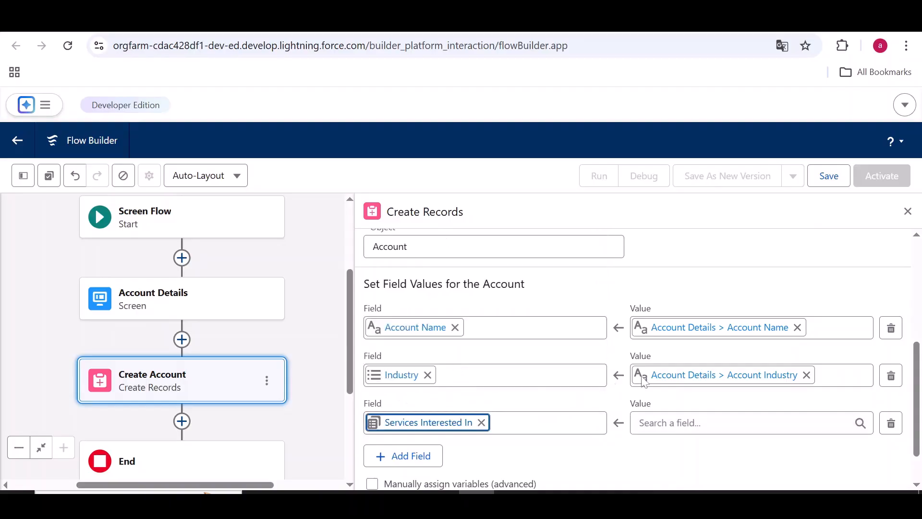
{"action": "left_click", "coordinate": [679, 423]}
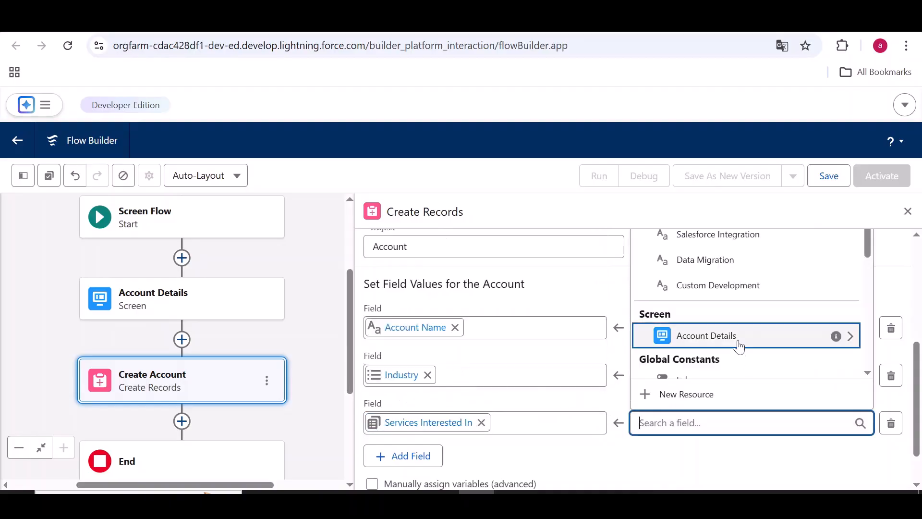
{"action": "left_click", "coordinate": [737, 339]}
{"action": "left_click", "coordinate": [716, 366]}
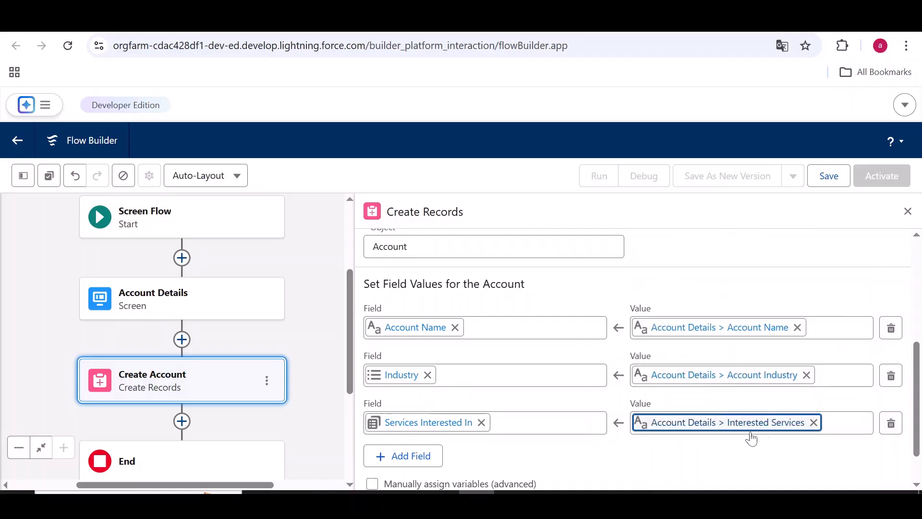
{"action": "scroll", "coordinate": [717, 446], "scroll_direction": "down", "scroll_amount": 1}
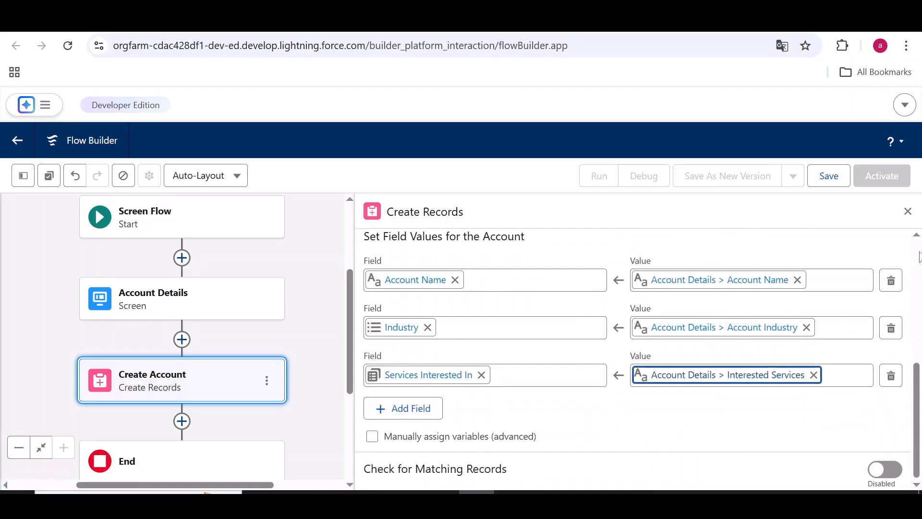
{"action": "left_click", "coordinate": [908, 211]}
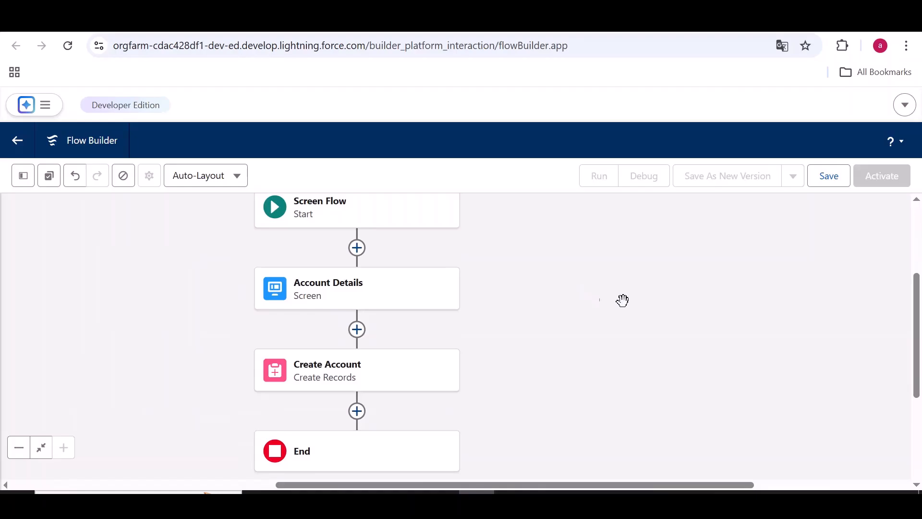
Step: Save the flow with the label Create Account
{"action": "left_click", "coordinate": [817, 183]}
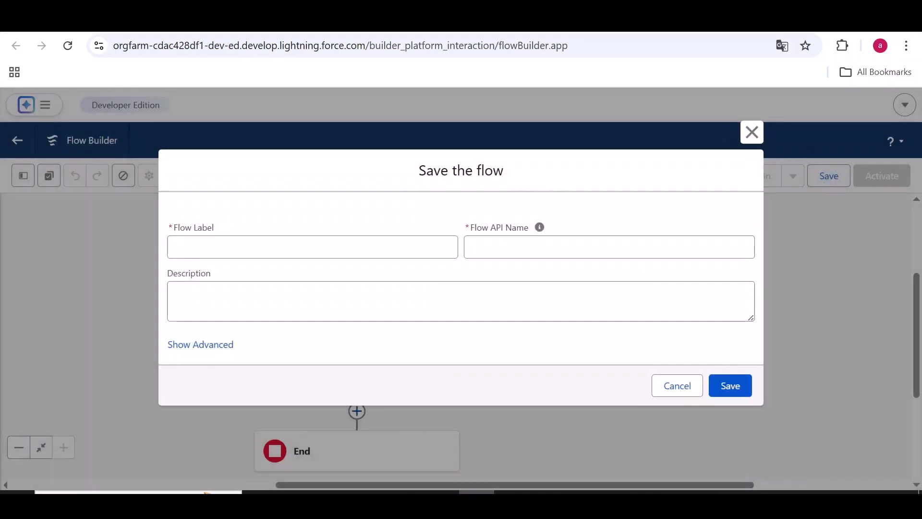
{"action": "type", "text": "Create Account"}
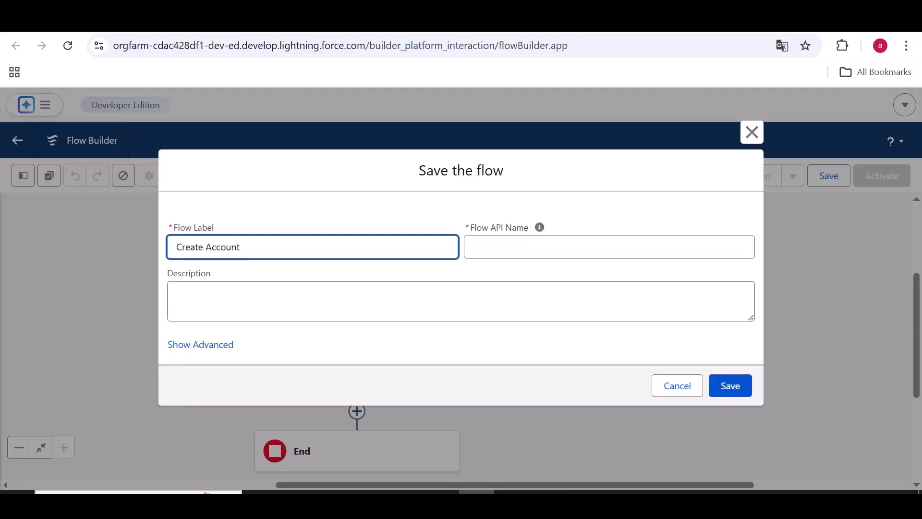
{"action": "key", "text": "Tab"}
{"action": "left_click", "coordinate": [725, 391]}
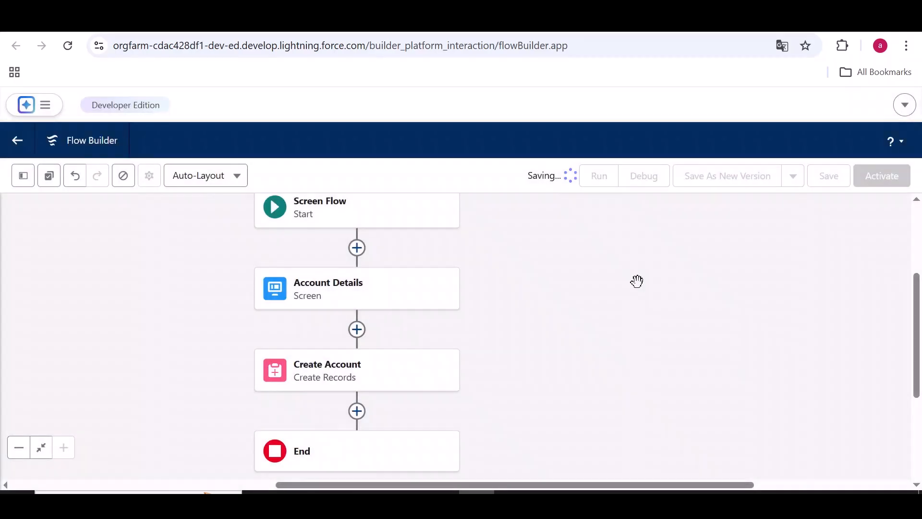
Step: Start a debug run of the saved flow with the default debug options
{"action": "left_click_drag", "start_coordinate": [545, 351], "coordinate": [607, 313]}
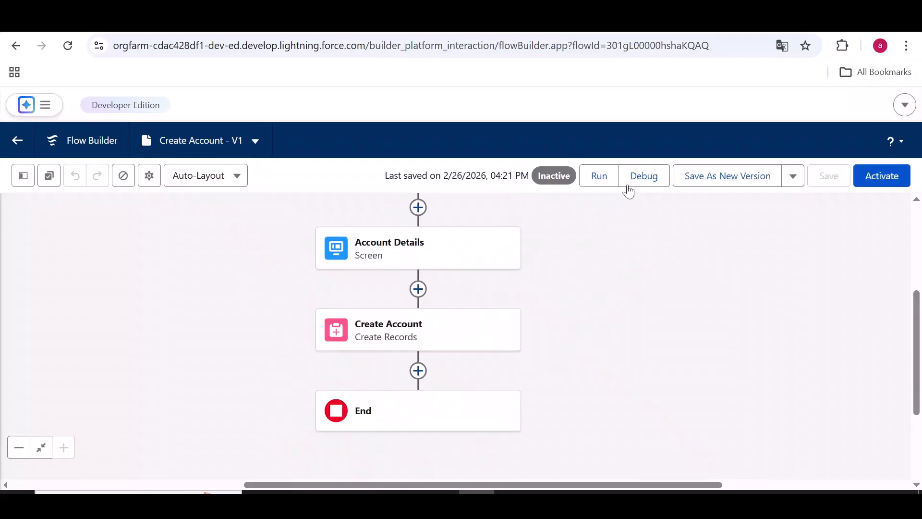
{"action": "left_click", "coordinate": [637, 186]}
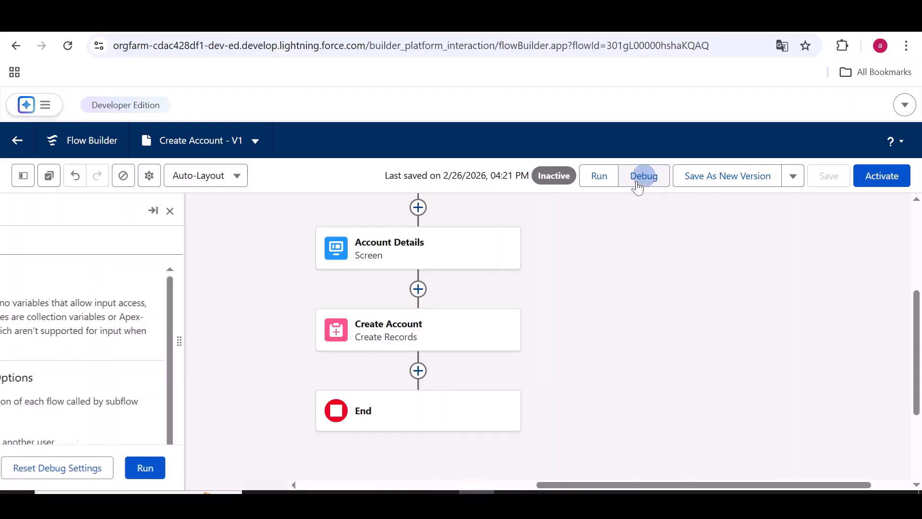
{"action": "scroll", "coordinate": [319, 353], "scroll_direction": "down", "scroll_amount": 1}
{"action": "scroll", "coordinate": [267, 412], "scroll_direction": "down", "scroll_amount": 1}
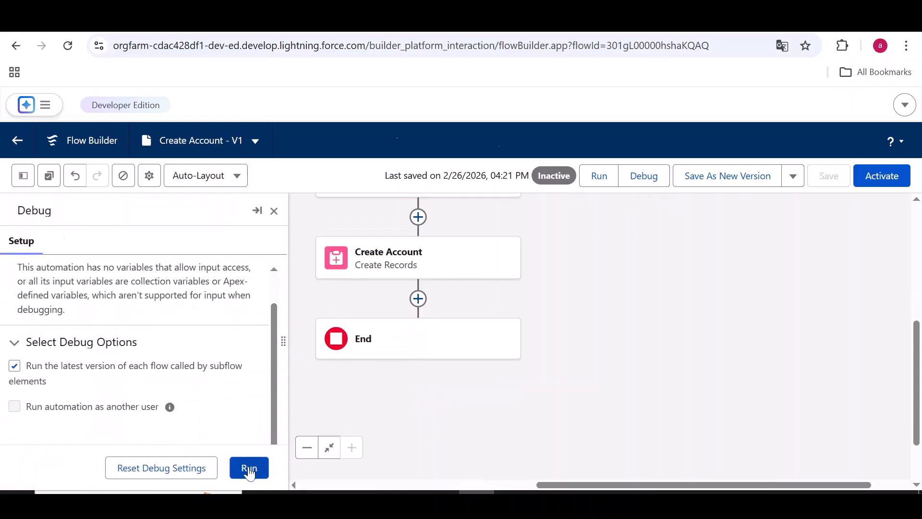
{"action": "left_click", "coordinate": [249, 469]}
Step: Select Salesforce Implementation, Salesforce Support and Salesforce Integration as the interested services on the debug screen
{"action": "left_click", "coordinate": [22, 268]}
{"action": "left_click", "coordinate": [115, 319]}
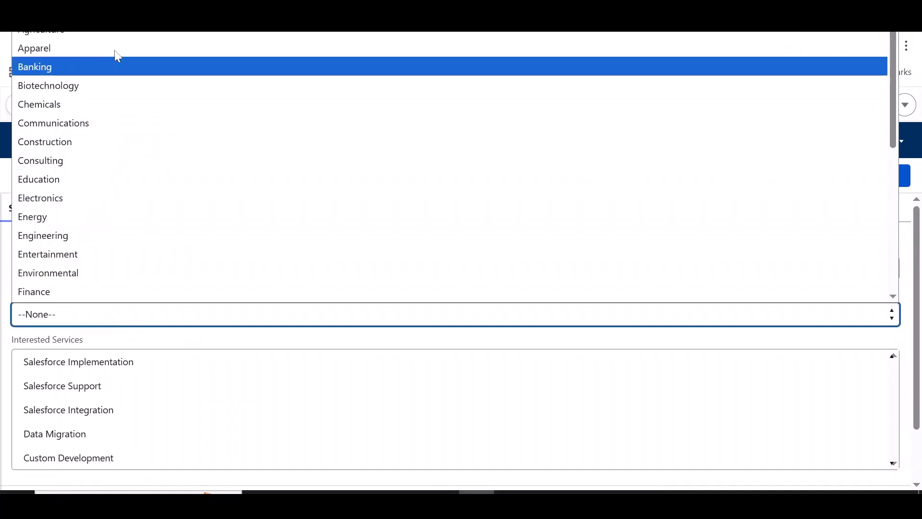
{"action": "scroll", "coordinate": [126, 162], "scroll_direction": "down", "scroll_amount": 6}
{"action": "scroll", "coordinate": [122, 202], "scroll_direction": "up", "scroll_amount": 6}
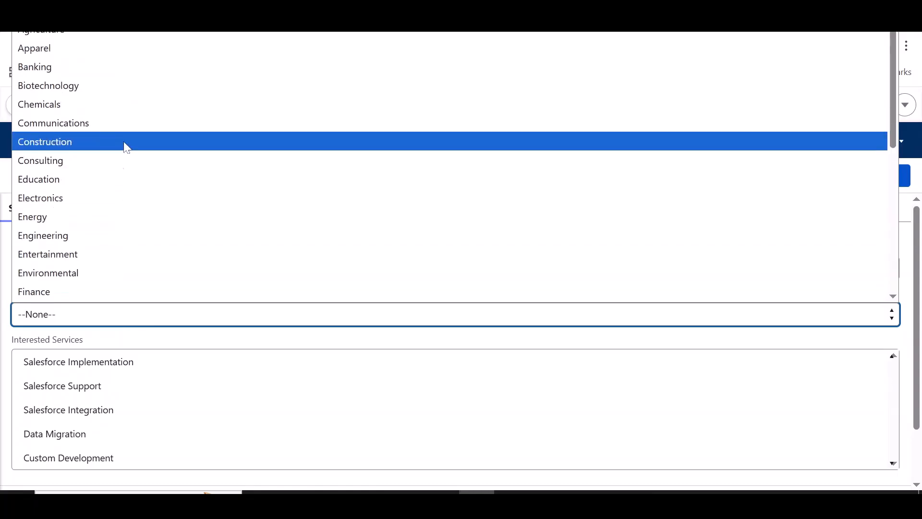
{"action": "left_click", "coordinate": [158, 361]}
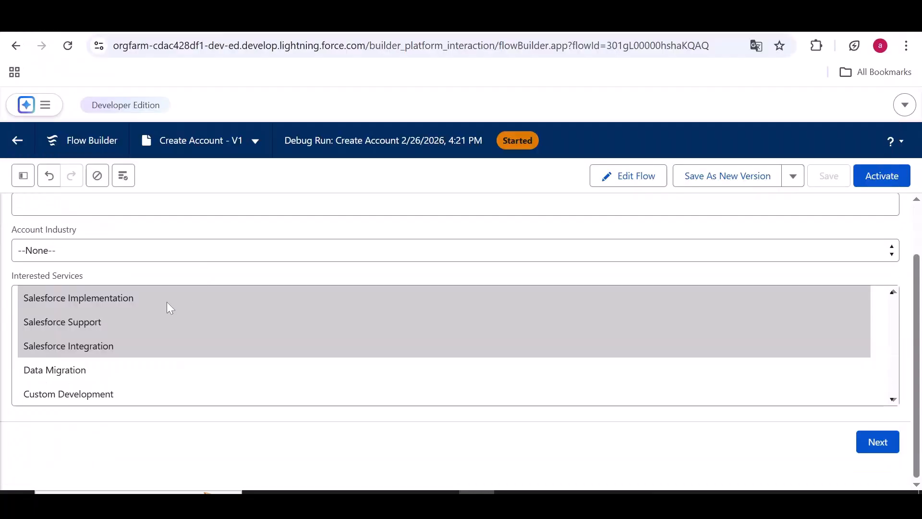
{"action": "left_click", "coordinate": [202, 386]}
{"action": "left_click", "coordinate": [151, 302], "text": "shift"}
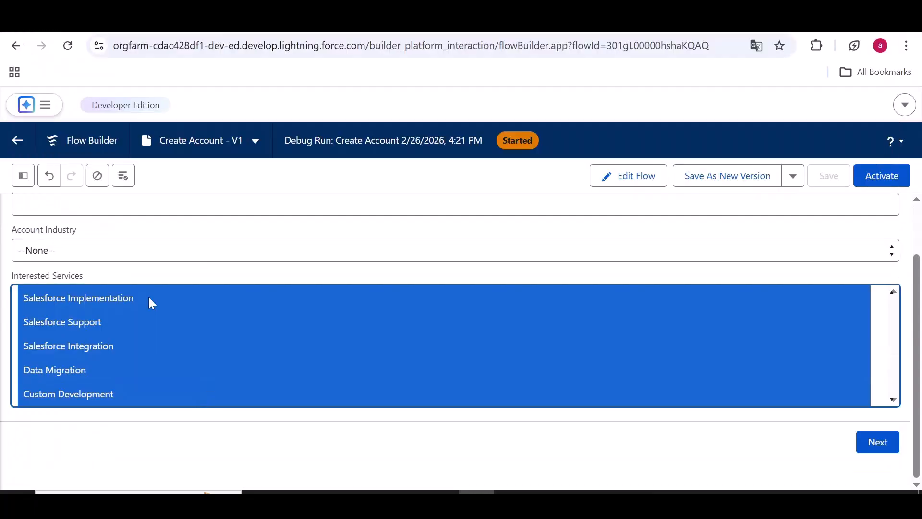
{"action": "left_click", "coordinate": [126, 328]}
{"action": "left_click", "coordinate": [125, 305]}
{"action": "left_click", "coordinate": [125, 318], "text": "ctrl"}
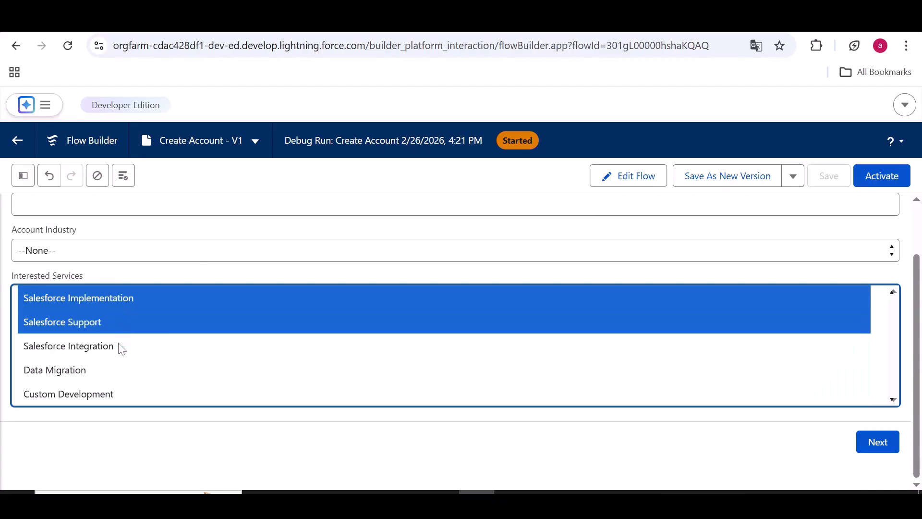
{"action": "left_click", "coordinate": [120, 344], "text": "ctrl"}
Step: Enter test1 as the account name, set the account industry to Environmental, and advance the debug run to its end
{"action": "scroll", "coordinate": [155, 331], "scroll_direction": "up", "scroll_amount": 3}
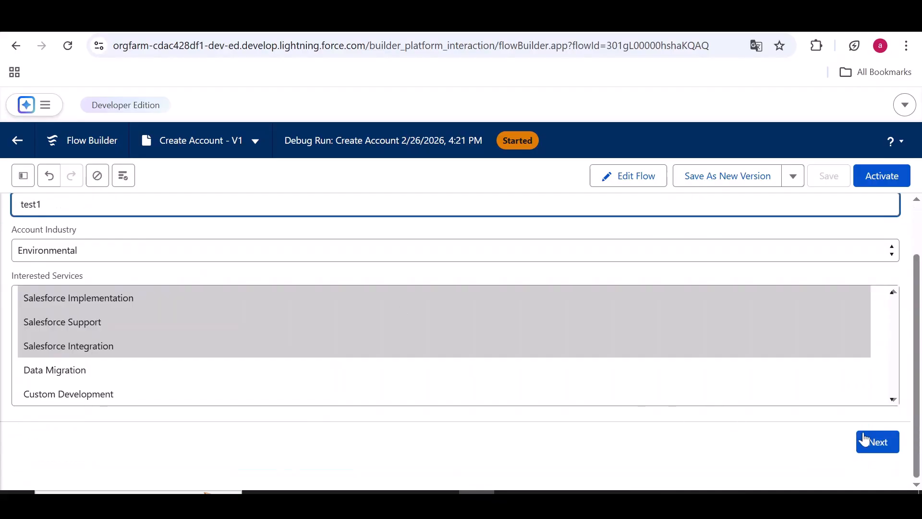
{"action": "left_click", "coordinate": [877, 441]}
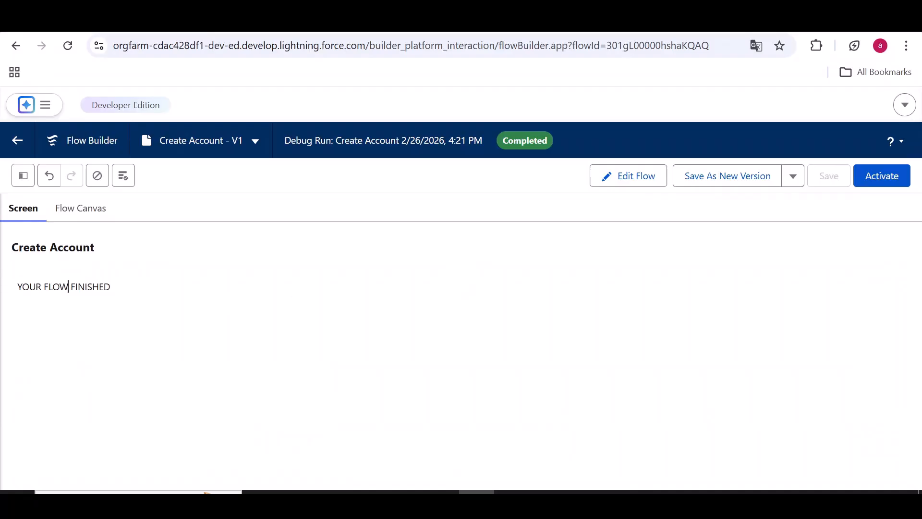
{"action": "left_click_drag", "start_coordinate": [19, 287], "coordinate": [150, 288]}
{"action": "left_click", "coordinate": [294, 295]}
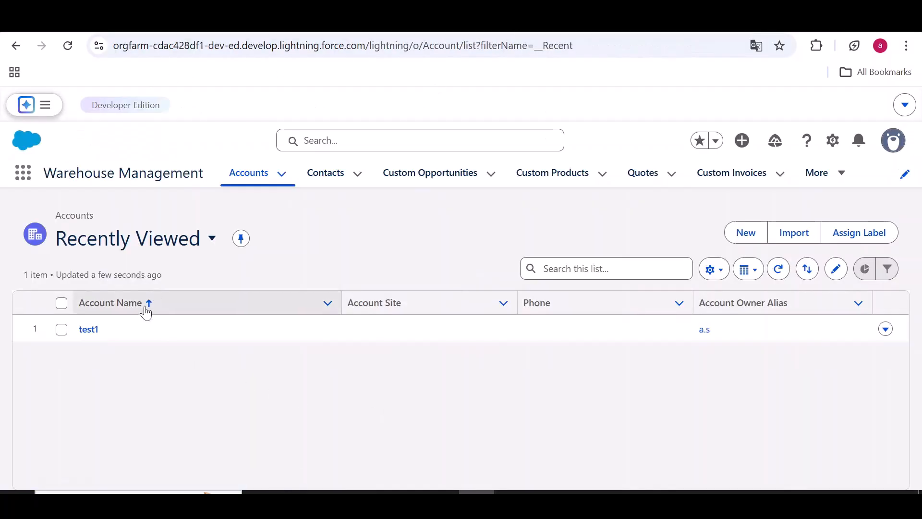
Step: Open the test1 record from the Accounts list and check its Industry value
{"action": "left_click", "coordinate": [91, 330]}
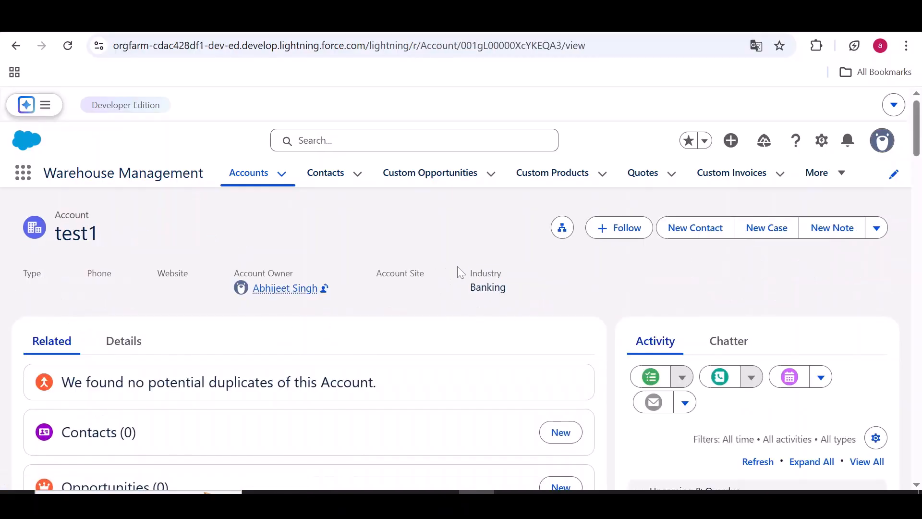
{"action": "left_click_drag", "start_coordinate": [465, 270], "coordinate": [511, 287]}
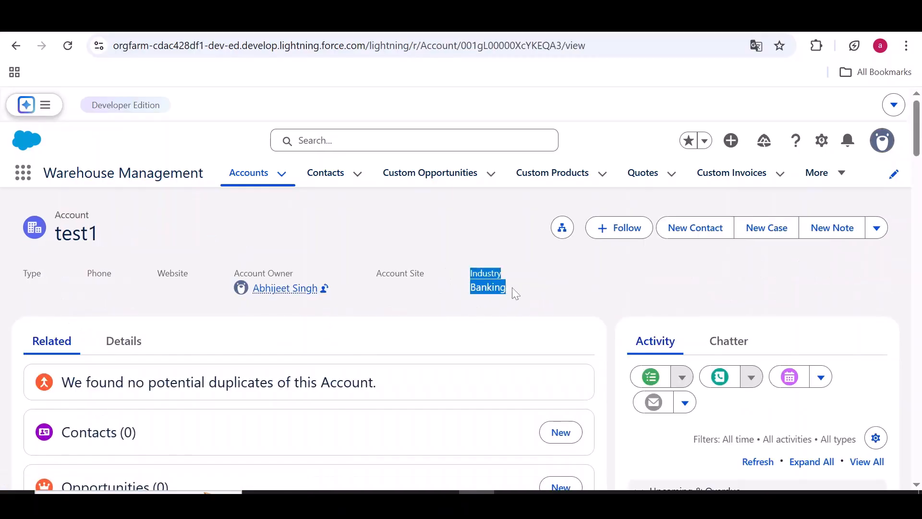
{"action": "left_click", "coordinate": [515, 316]}
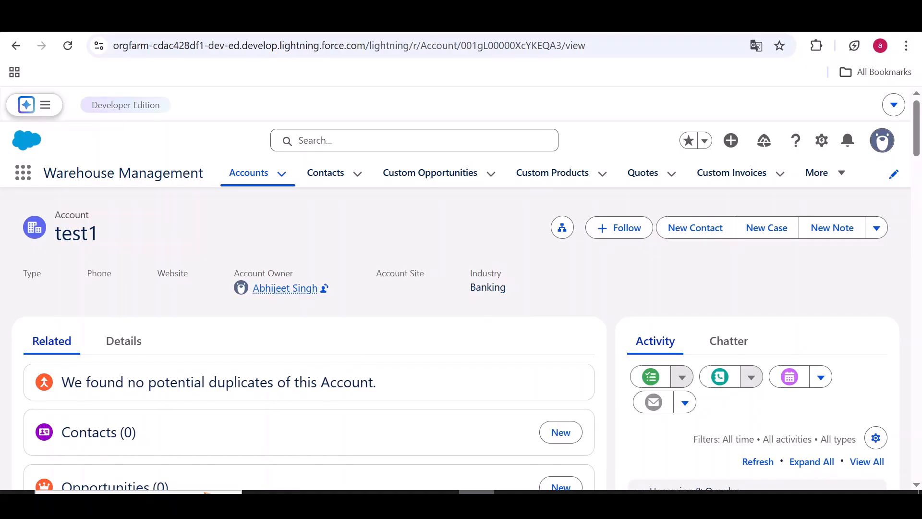